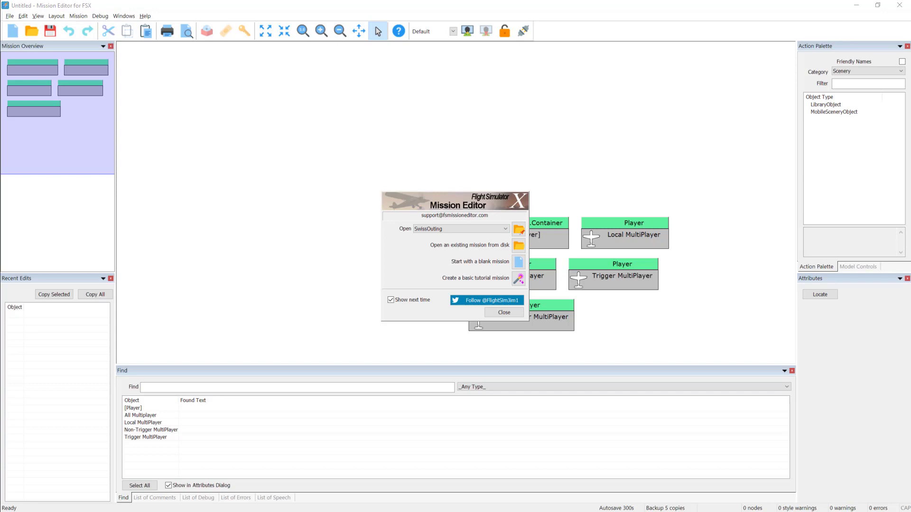
Dismiss the startup dialog and start a new wizard mission based on From Airport to Airport.
{"action": "left_click", "coordinate": [503, 313]}
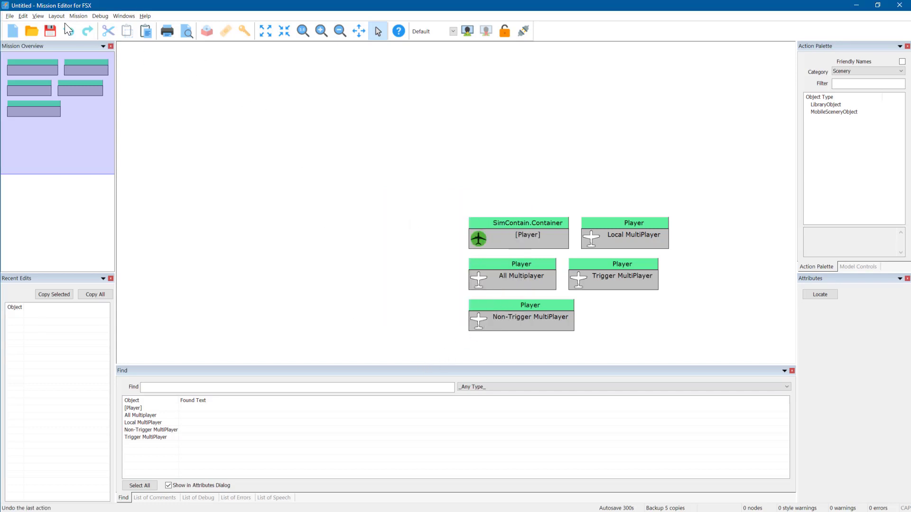
{"action": "left_click", "coordinate": [9, 16]}
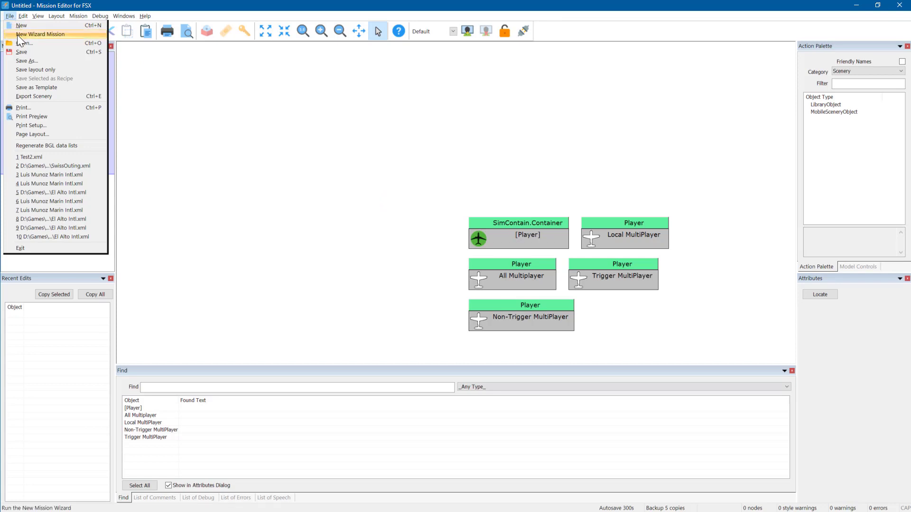
{"action": "left_click", "coordinate": [17, 36]}
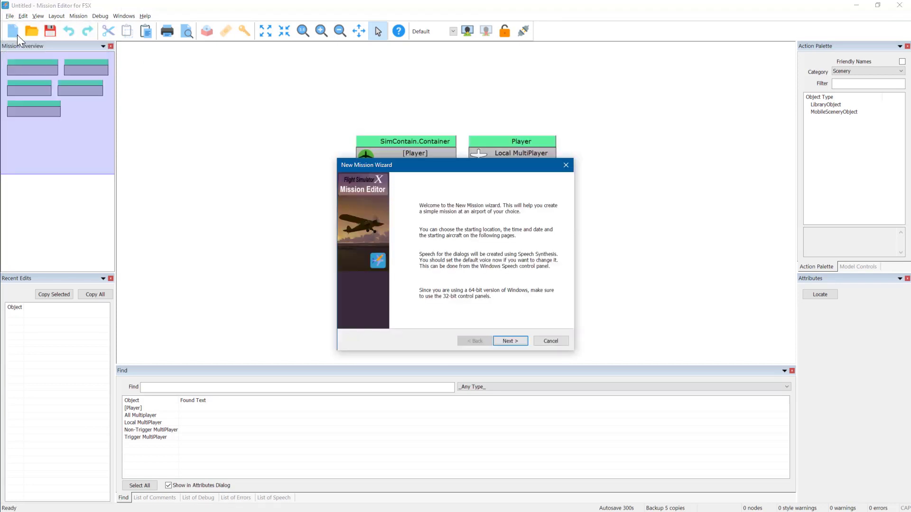
{"action": "left_click", "coordinate": [518, 342]}
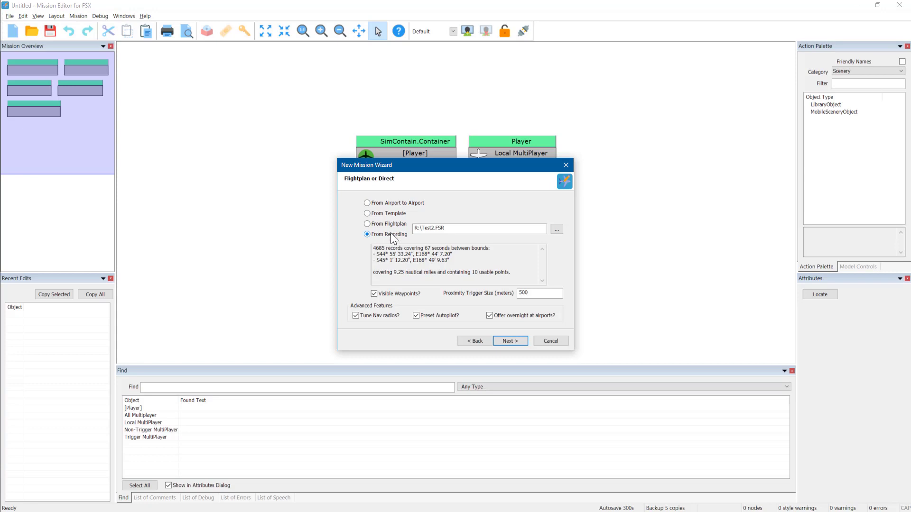
{"action": "left_click", "coordinate": [395, 202]}
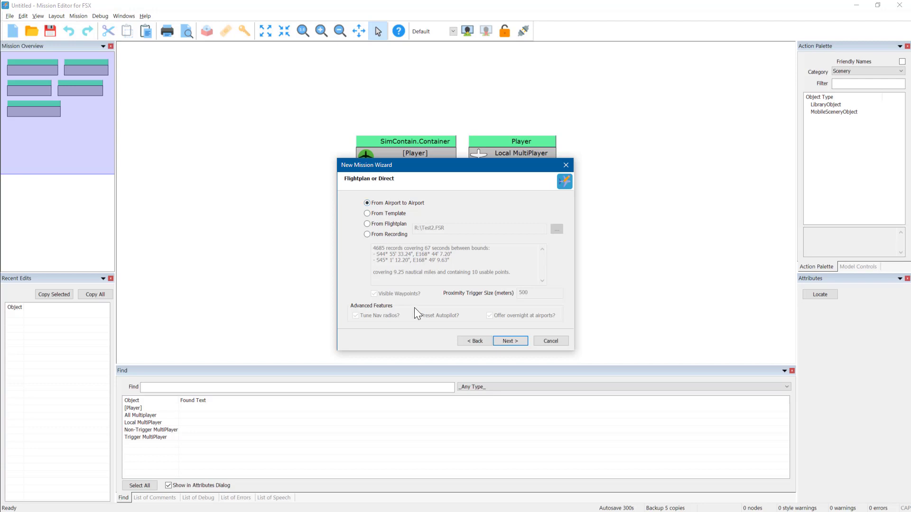
{"action": "left_click", "coordinate": [509, 342]}
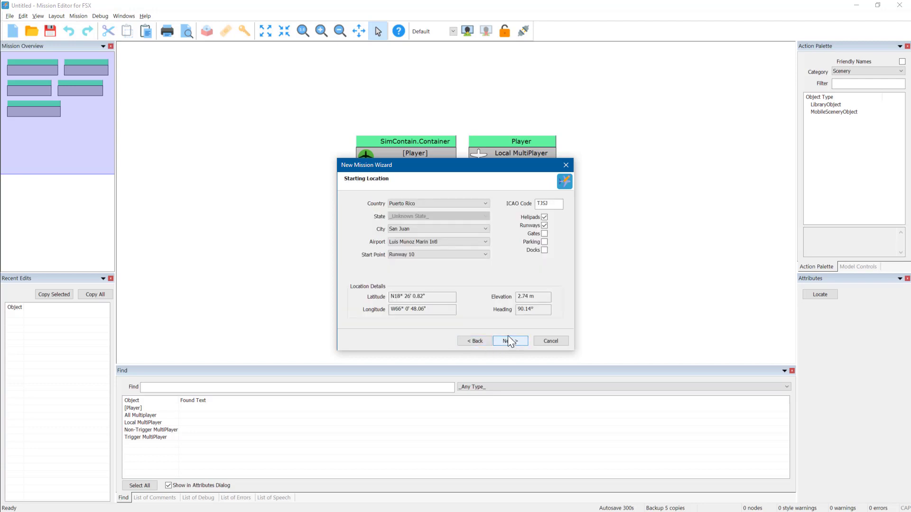
{"action": "left_click", "coordinate": [444, 204]}
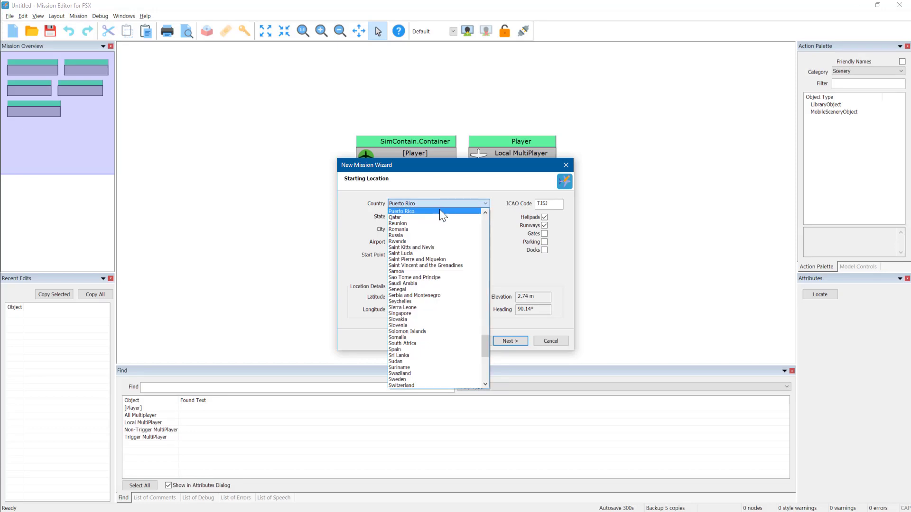
{"action": "left_click", "coordinate": [429, 313]}
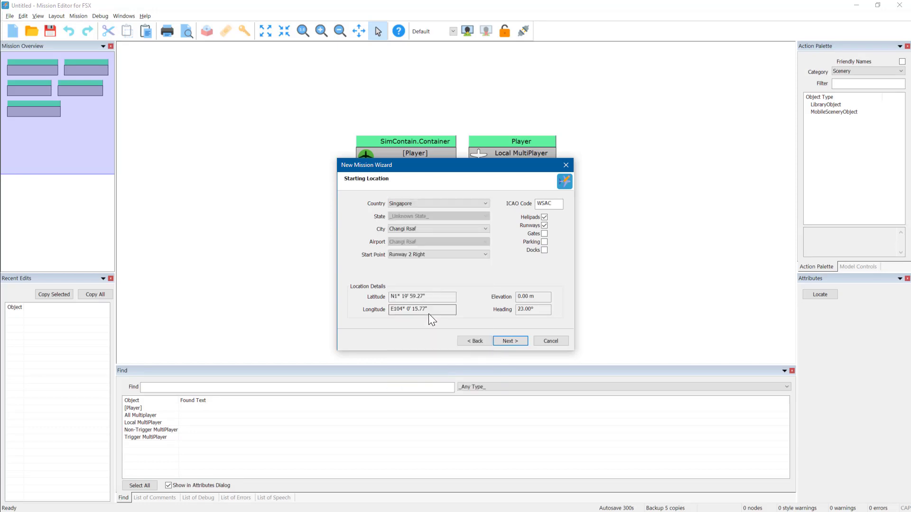
{"action": "left_click", "coordinate": [431, 229]}
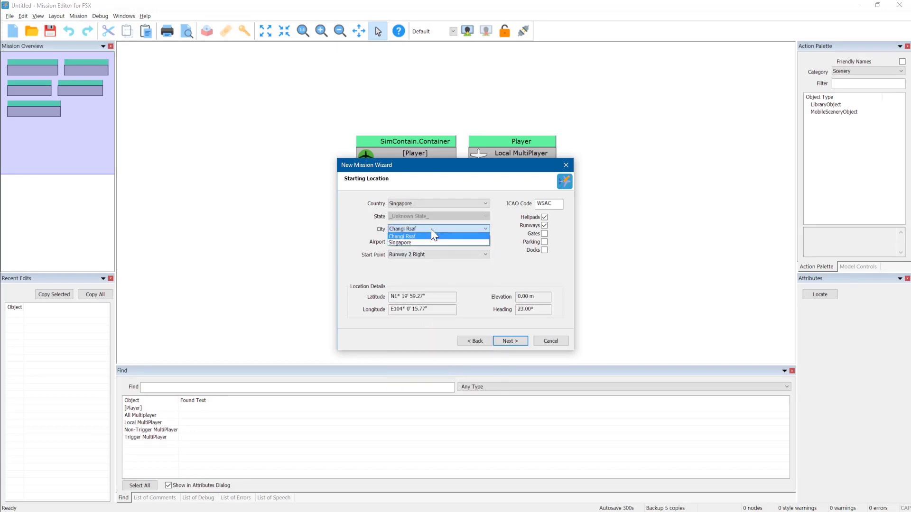
{"action": "left_click", "coordinate": [430, 229]}
Set the starting location to Geneva, Switzerland, excluding helipads so the start point is Runway 23, and proceed.
{"action": "left_click", "coordinate": [428, 201]}
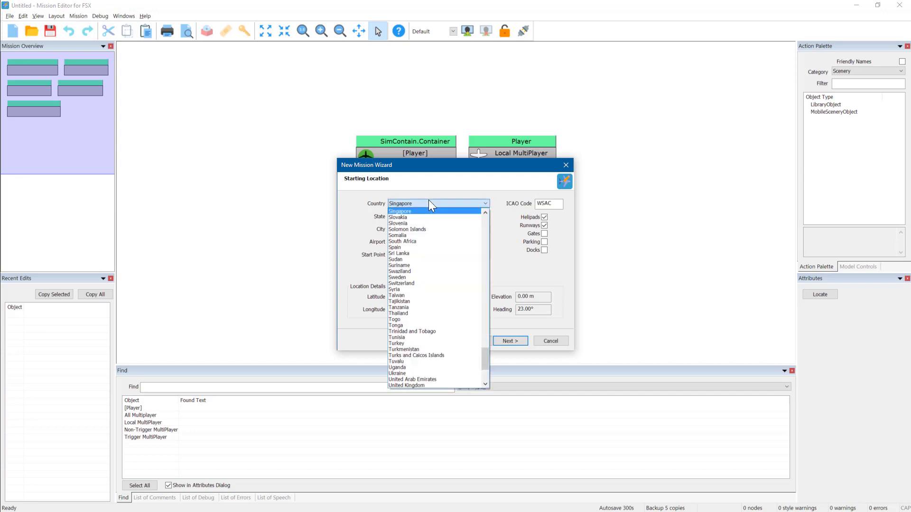
{"action": "left_click", "coordinate": [416, 283]}
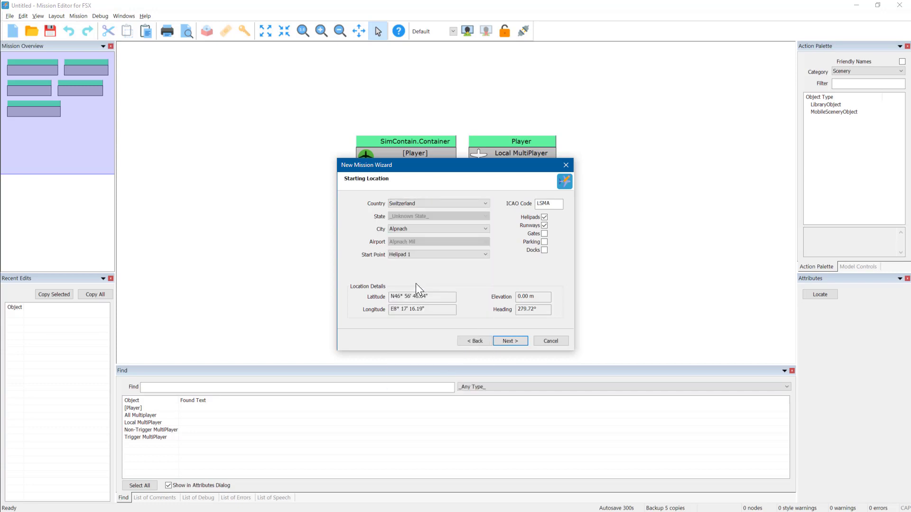
{"action": "left_click", "coordinate": [411, 227]}
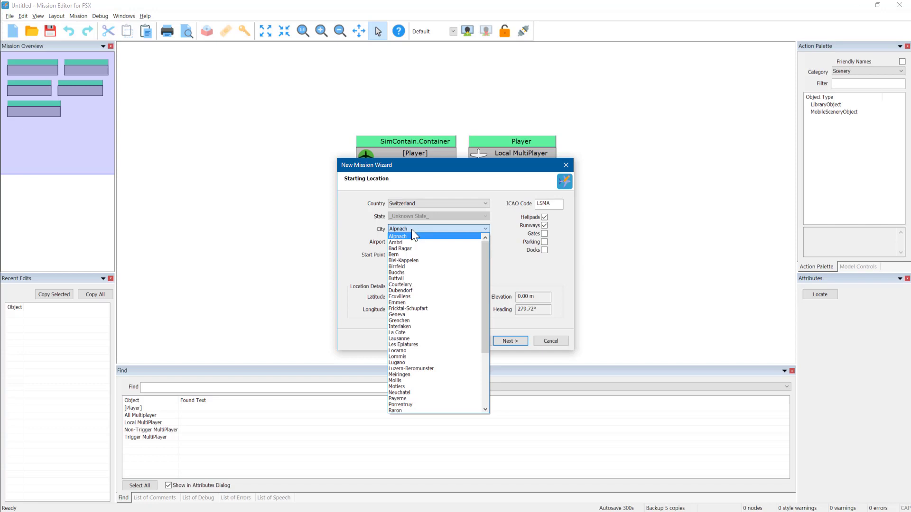
{"action": "left_click", "coordinate": [419, 315]}
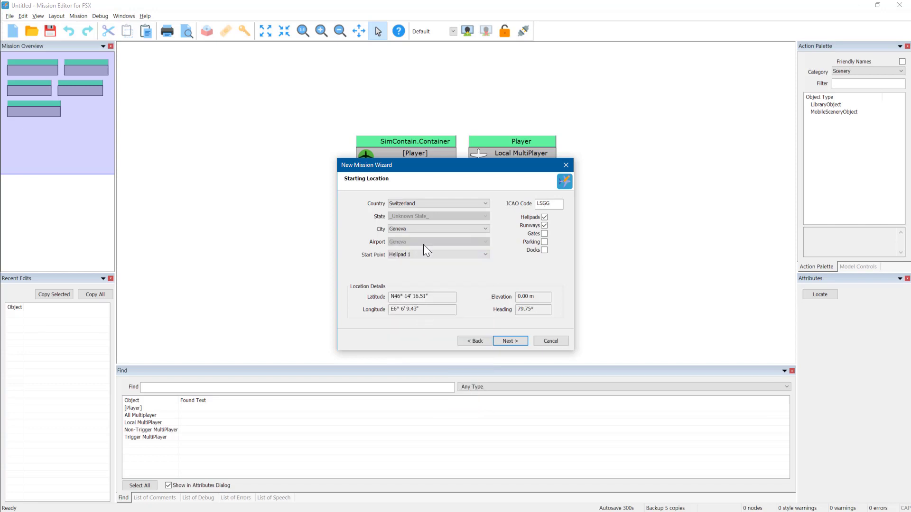
{"action": "left_click", "coordinate": [418, 255]}
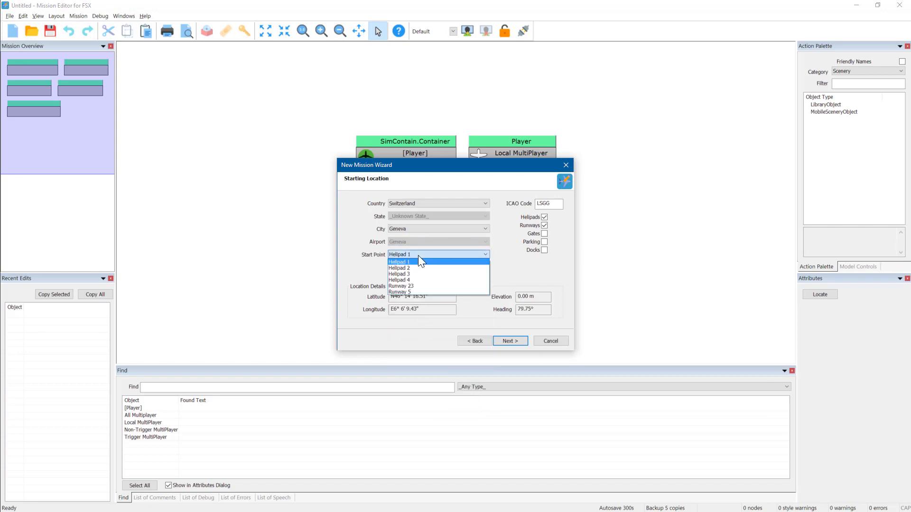
{"action": "left_click", "coordinate": [544, 217]}
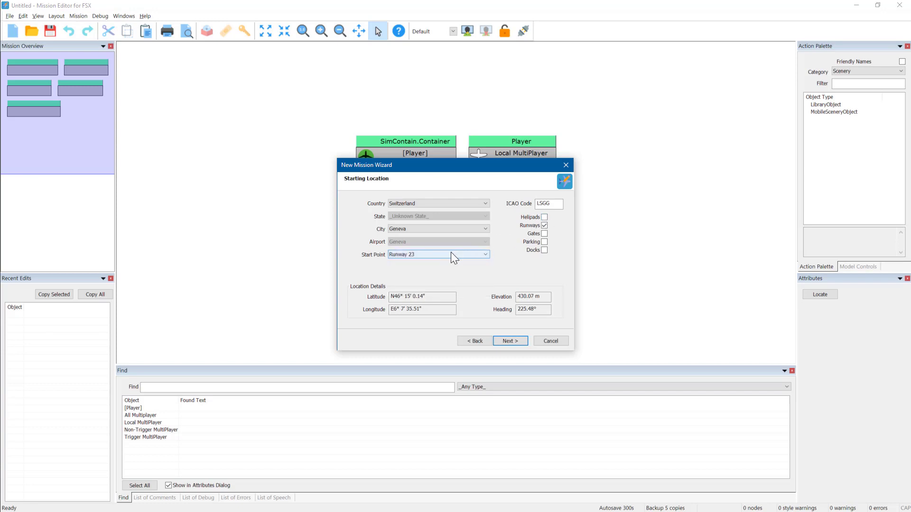
{"action": "left_click", "coordinate": [512, 343]}
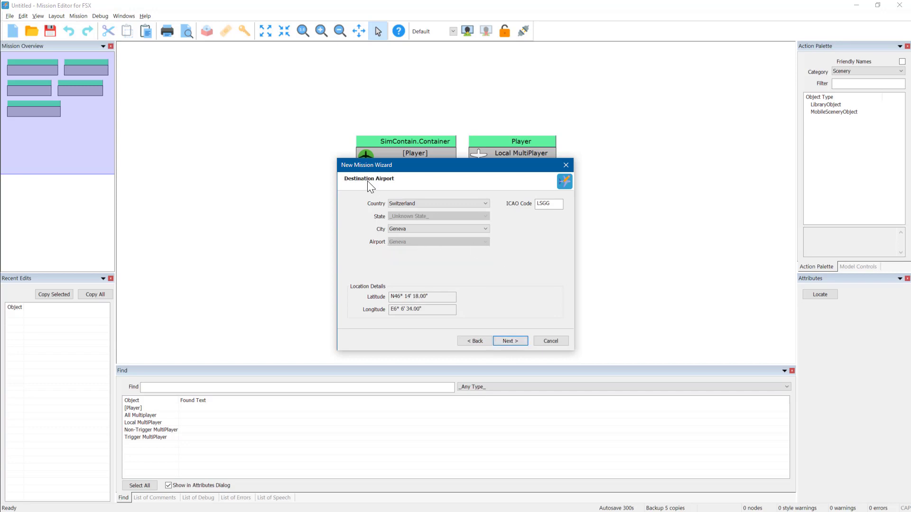
Choose Lugano, Switzerland as the destination airport and continue to the date and time settings.
{"action": "left_click", "coordinate": [402, 228]}
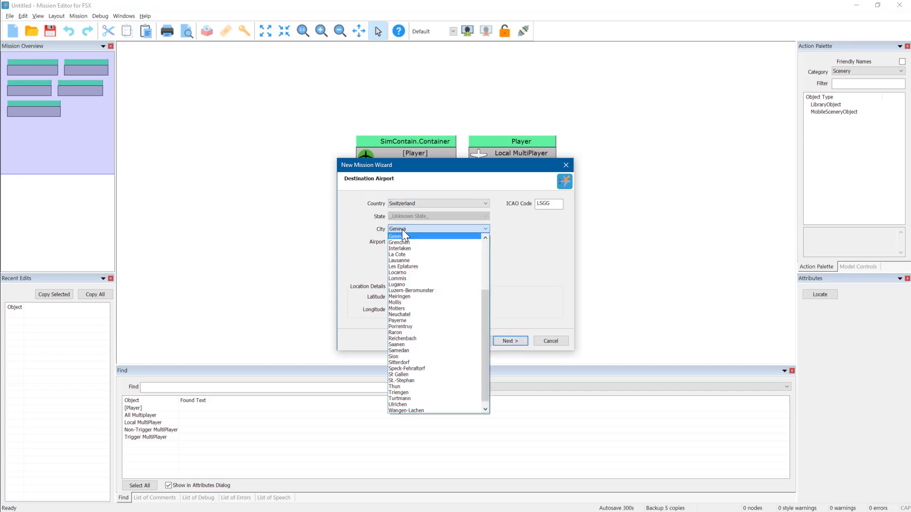
{"action": "left_click", "coordinate": [404, 285]}
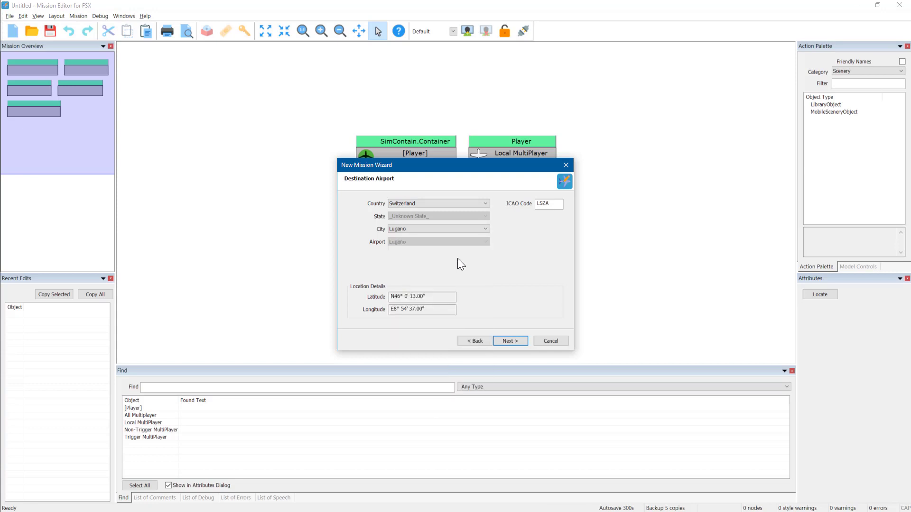
{"action": "left_click", "coordinate": [517, 342]}
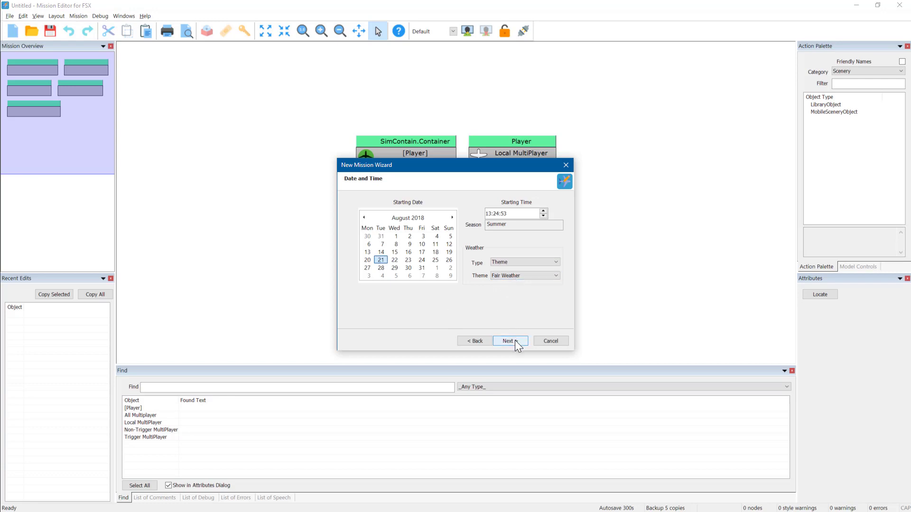
Check the available weather themes, keep Fair Weather with the default date and time, and continue to aircraft selection.
{"action": "left_click", "coordinate": [510, 275]}
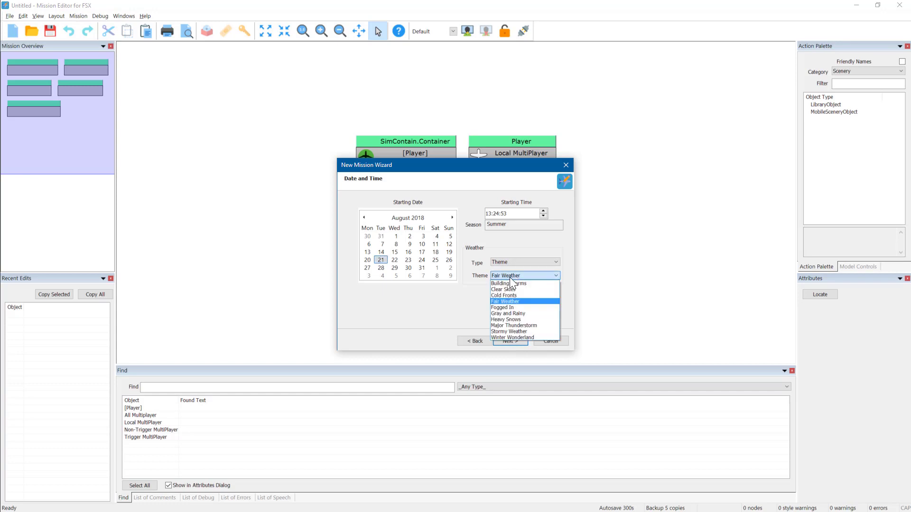
{"action": "left_click", "coordinate": [509, 277]}
{"action": "left_click", "coordinate": [510, 341]}
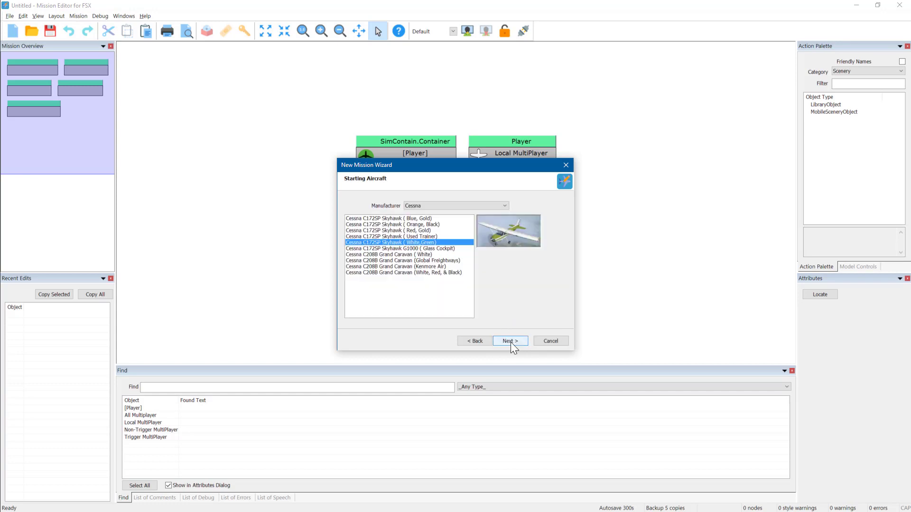
Filter the starting aircraft by manufacturer Douglas, choose the second DC-3 variant in the list, and continue.
{"action": "left_click", "coordinate": [428, 206]}
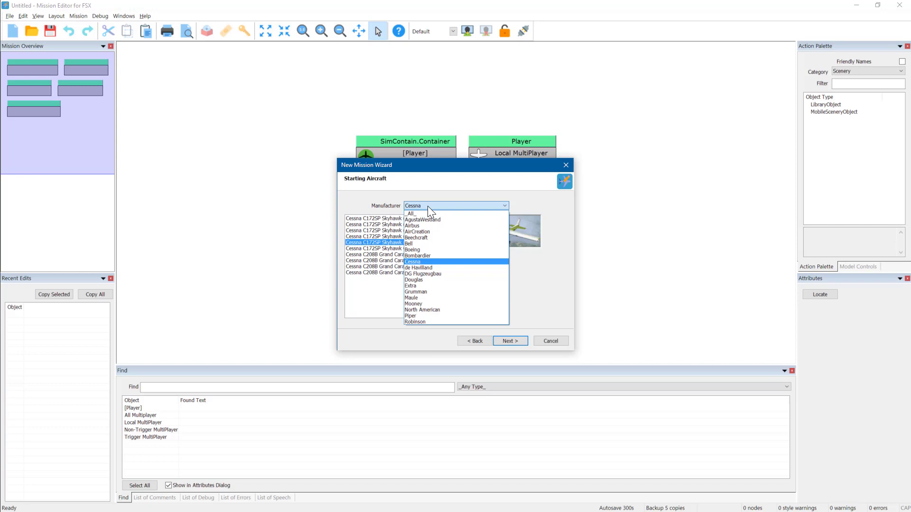
{"action": "left_click", "coordinate": [429, 267]}
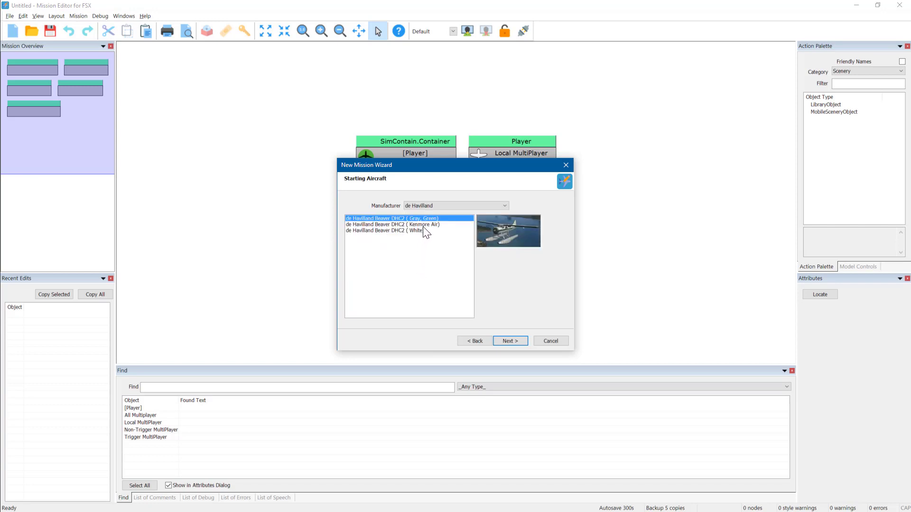
{"action": "left_click", "coordinate": [426, 206]}
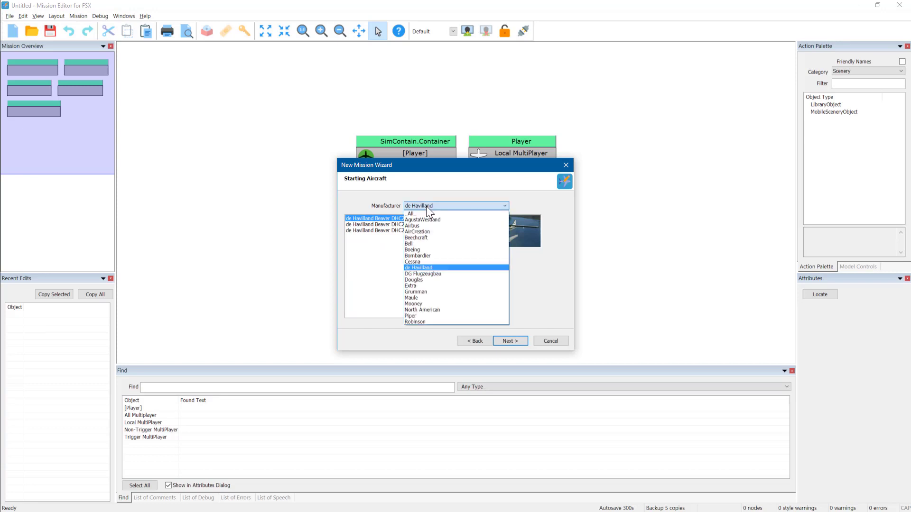
{"action": "left_click", "coordinate": [420, 280]}
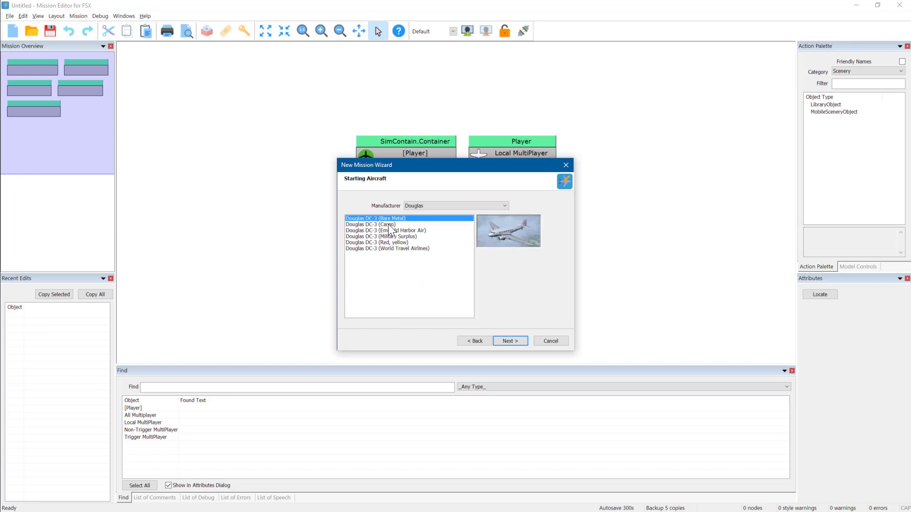
{"action": "left_click", "coordinate": [389, 224]}
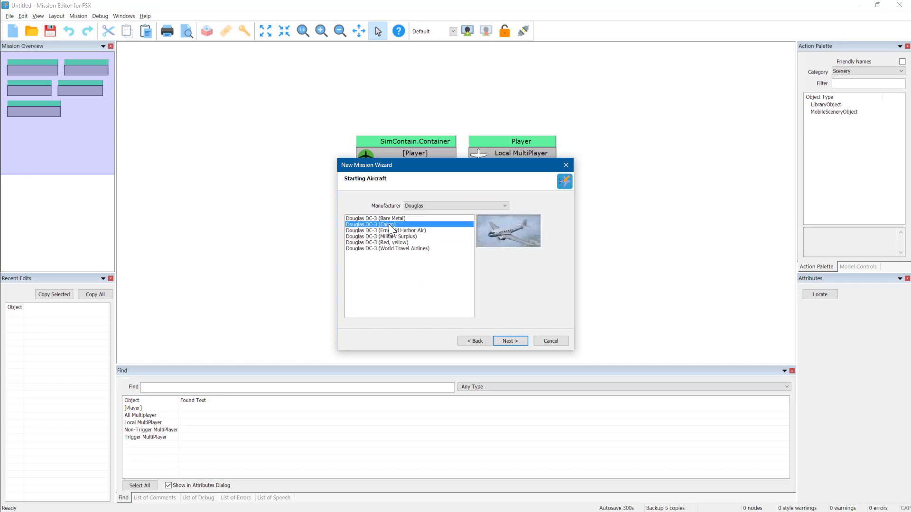
{"action": "left_click", "coordinate": [513, 342]}
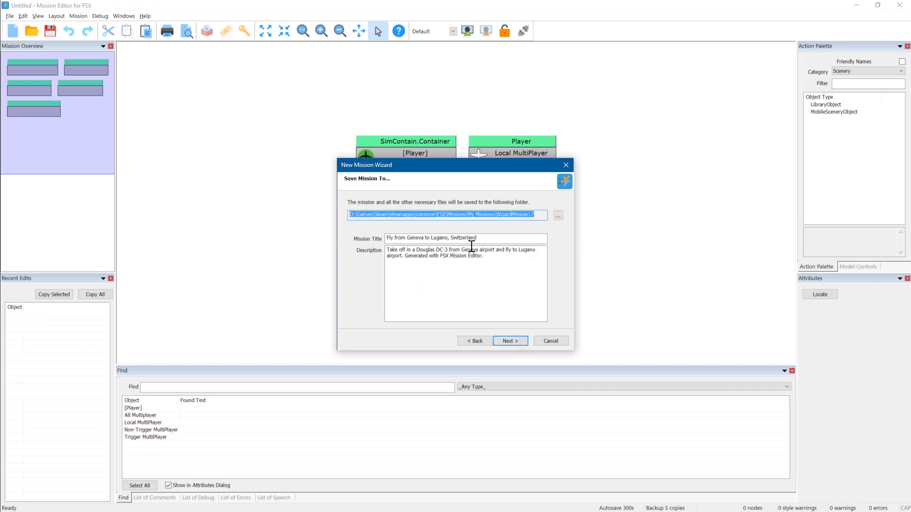
Accept the proposed save folder, mission title and description, and finish the wizard to generate the mission.
{"action": "left_click", "coordinate": [509, 341]}
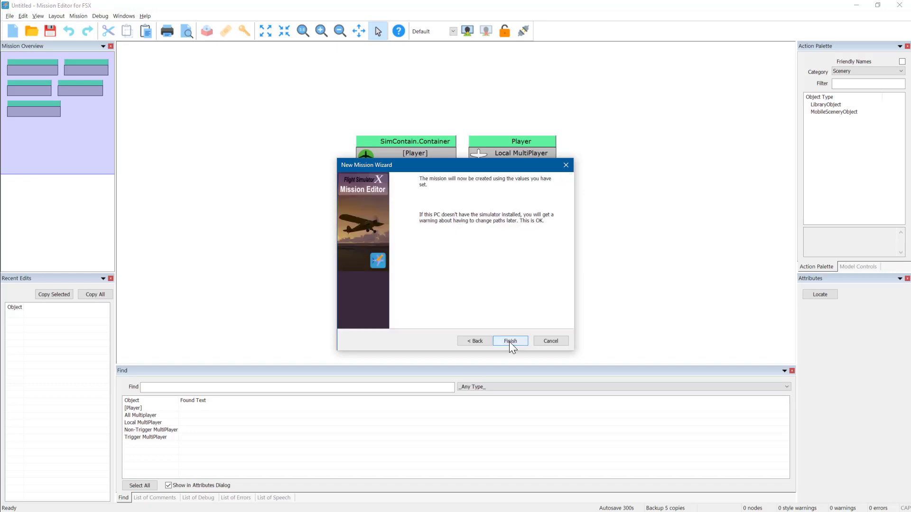
{"action": "left_click", "coordinate": [510, 345]}
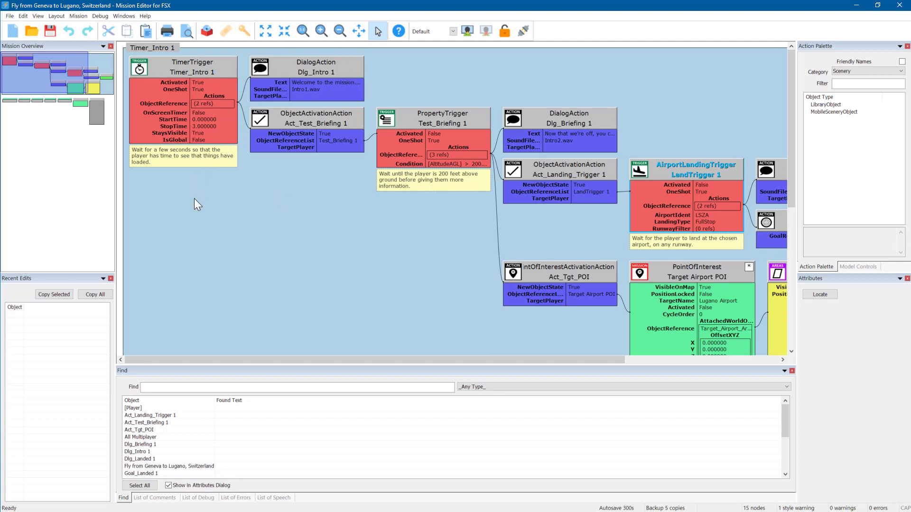
Examine the Timer_Intro 1 trigger and its linked Dlg_Intro 1 dialog action, including the timing, text and sound file.
{"action": "left_click", "coordinate": [195, 123]}
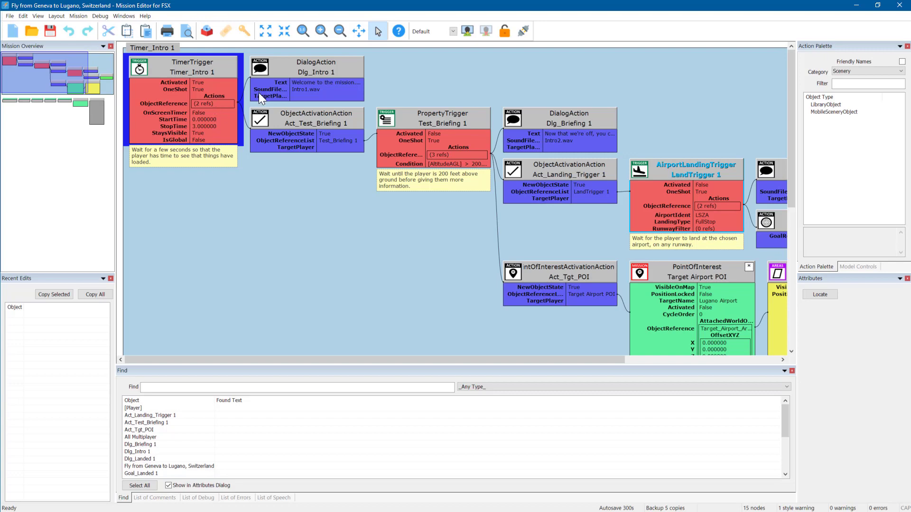
{"action": "left_click", "coordinate": [303, 92]}
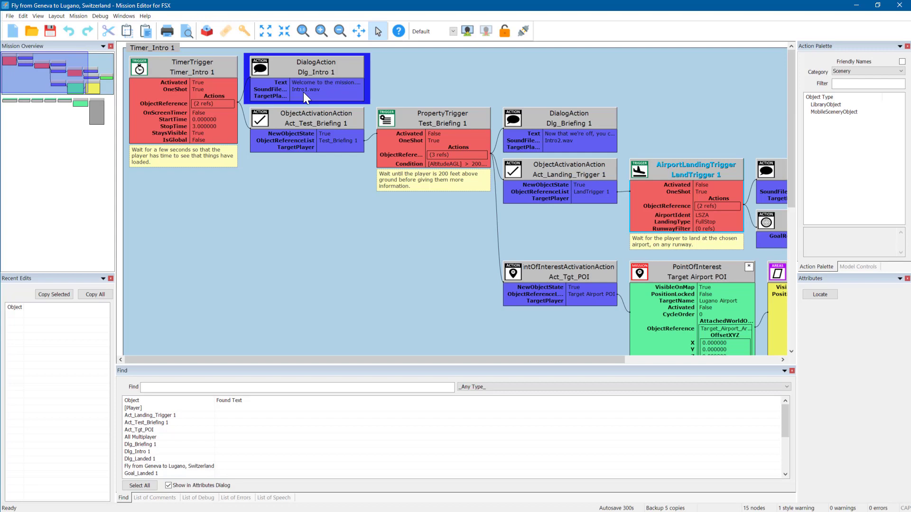
{"action": "left_click", "coordinate": [198, 115]}
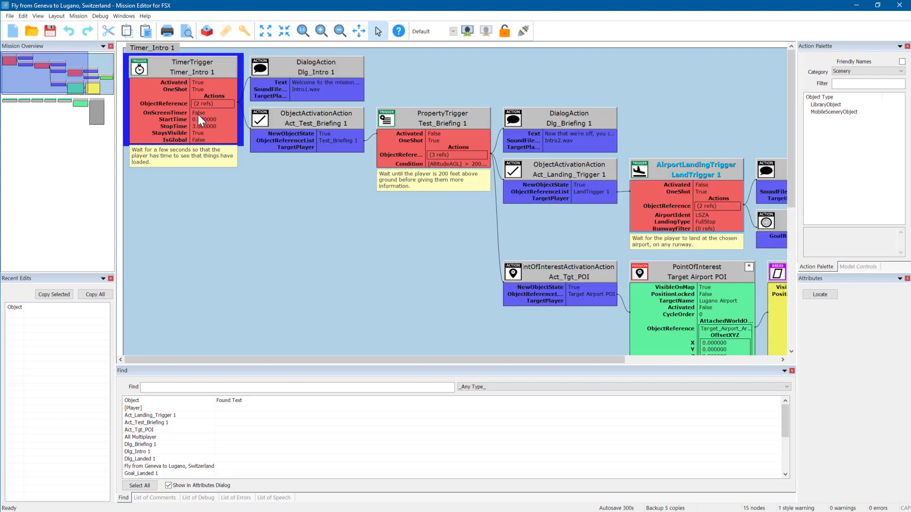
{"action": "left_click", "coordinate": [270, 90]}
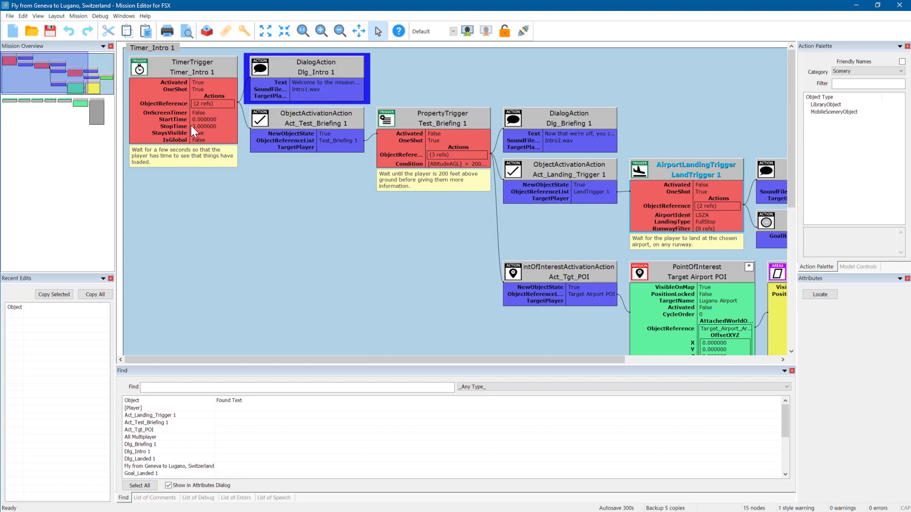
{"action": "left_click", "coordinate": [185, 112]}
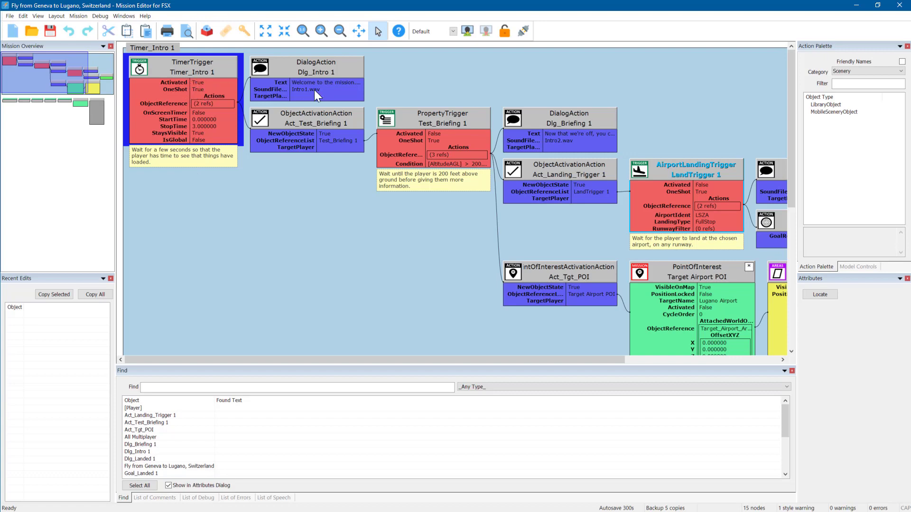
{"action": "left_click", "coordinate": [329, 87]}
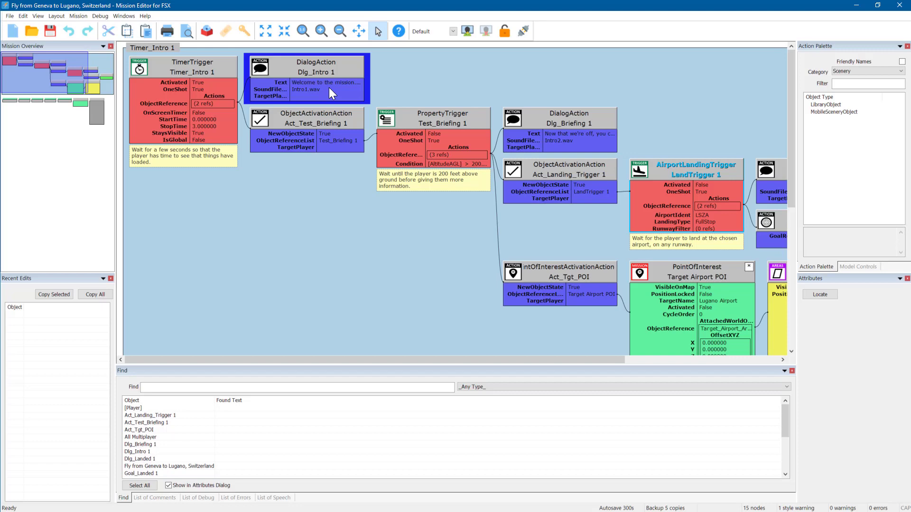
Examine how the Act_Test_Briefing 1 action activates the Test_Briefing 1 property trigger and what condition that trigger waits for.
{"action": "left_click", "coordinate": [328, 137]}
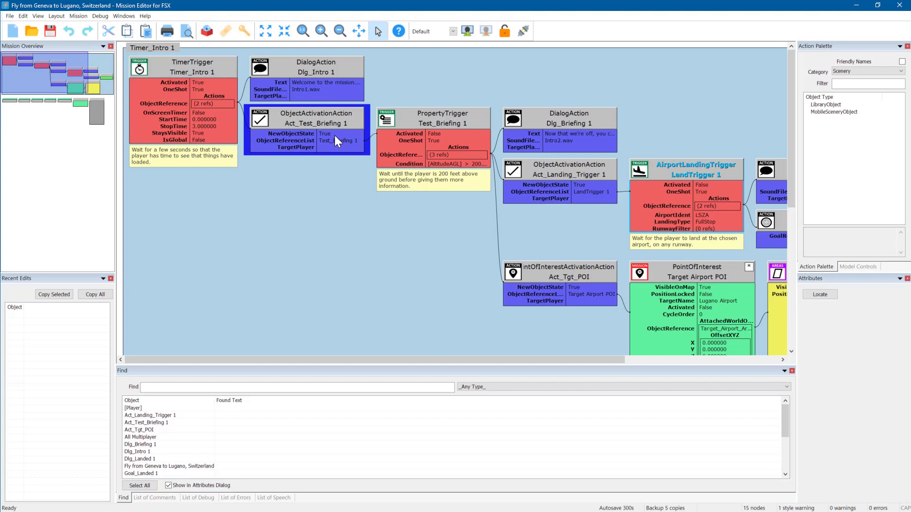
{"action": "left_click", "coordinate": [436, 138]}
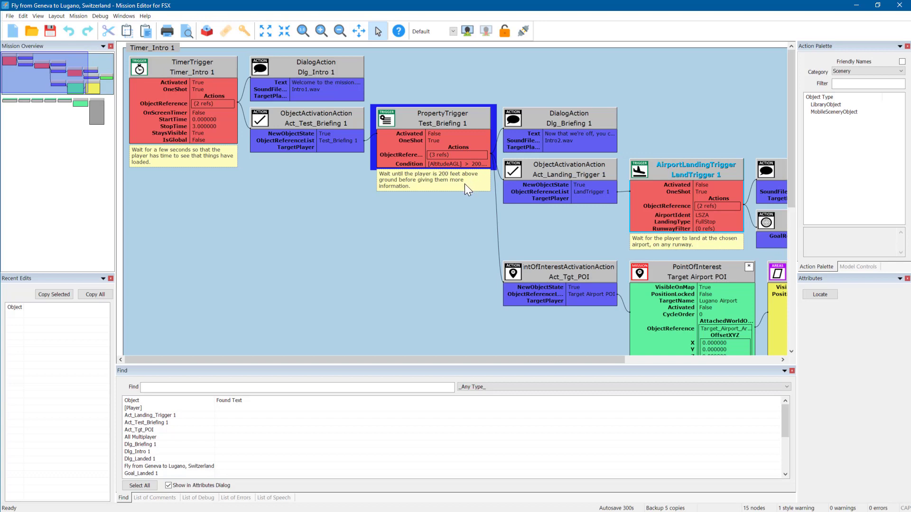
{"action": "left_click", "coordinate": [319, 140]}
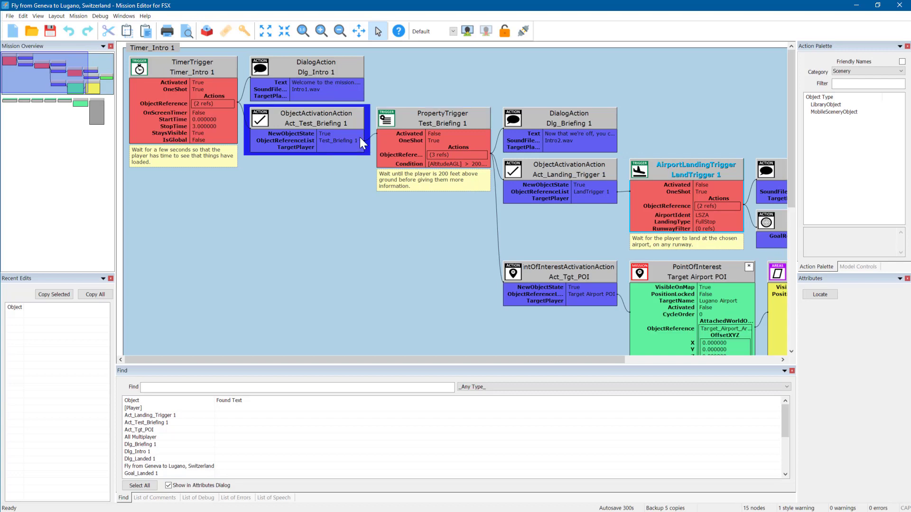
{"action": "left_click", "coordinate": [421, 144]}
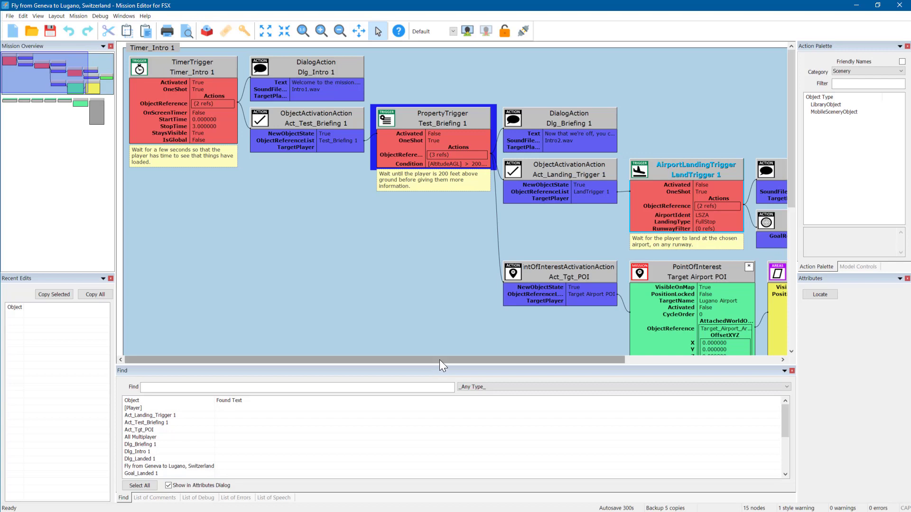
Examine the three actions linked to Test_Briefing 1: Dlg_Briefing 1, Act_Landing_Trigger 1 and Act_Tgt_POI with its target airport point of interest.
{"action": "left_click_drag", "start_coordinate": [439, 360], "coordinate": [606, 363]}
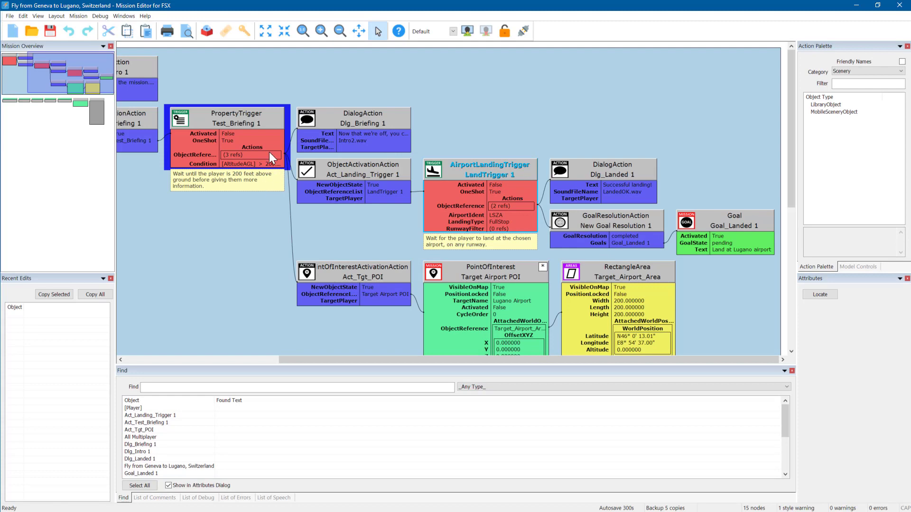
{"action": "left_click", "coordinate": [353, 138]}
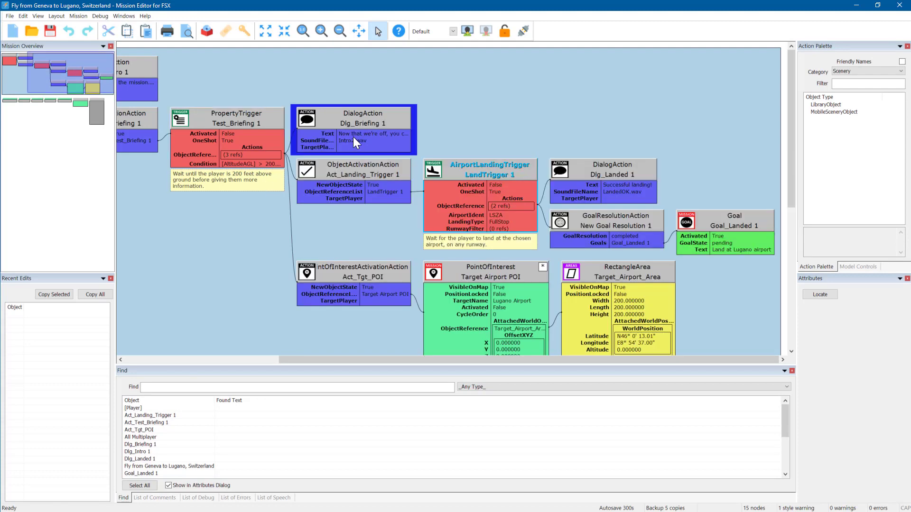
{"action": "left_click", "coordinate": [377, 191]}
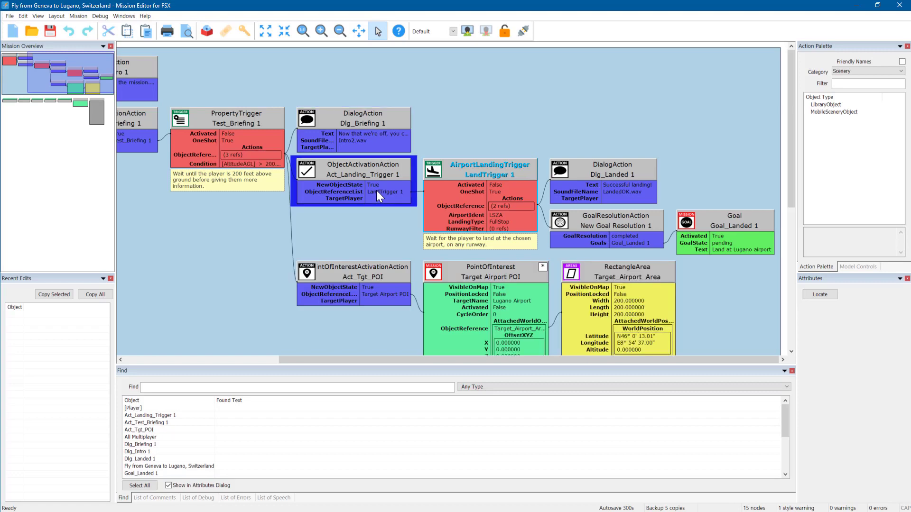
{"action": "left_click", "coordinate": [372, 297]}
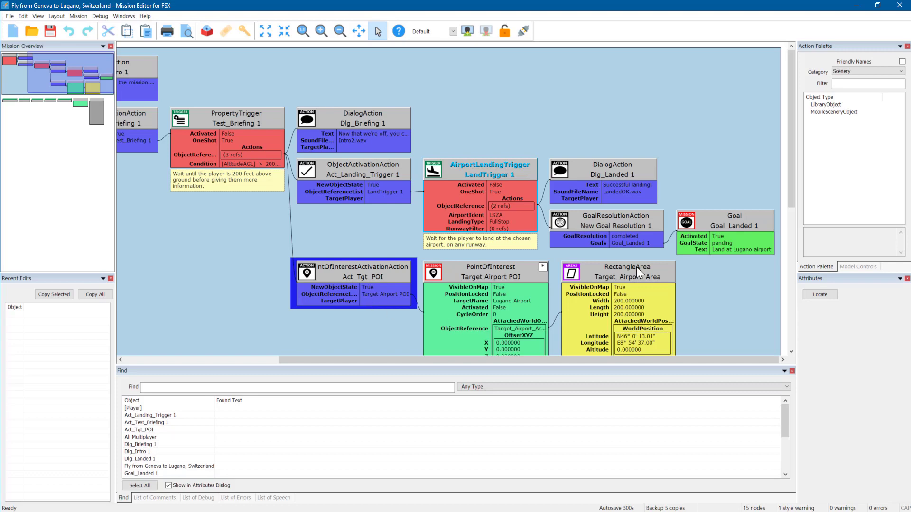
{"action": "left_click_drag", "start_coordinate": [793, 168], "coordinate": [789, 194]}
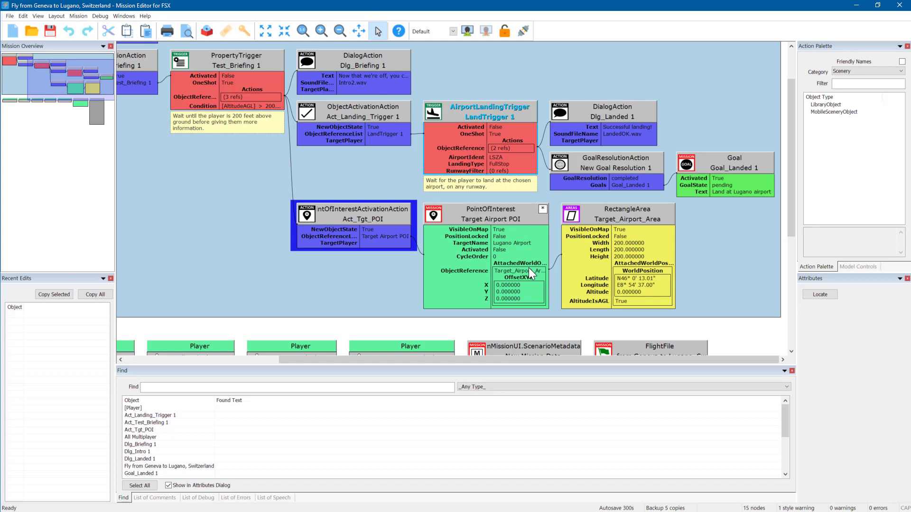
Examine LandTrigger 1, the action that activates it, and its linked landing dialog, goal resolution action and Goal_Landed 1.
{"action": "left_click", "coordinate": [495, 151]}
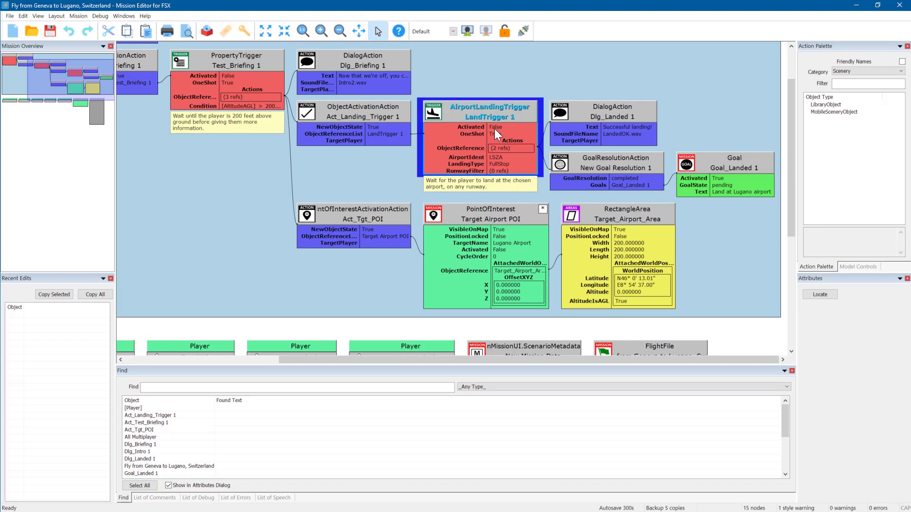
{"action": "left_click", "coordinate": [371, 132]}
{"action": "left_click", "coordinate": [506, 152]}
{"action": "left_click", "coordinate": [633, 136]}
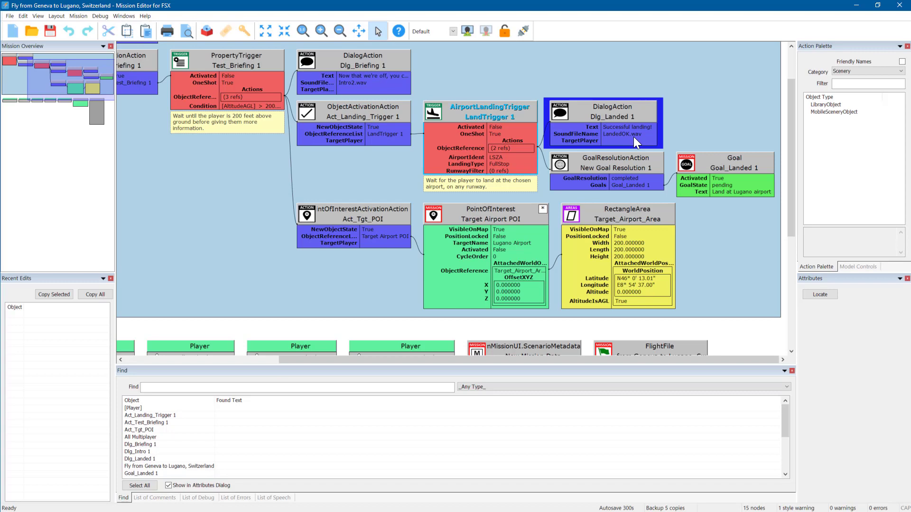
{"action": "left_click", "coordinate": [634, 182]}
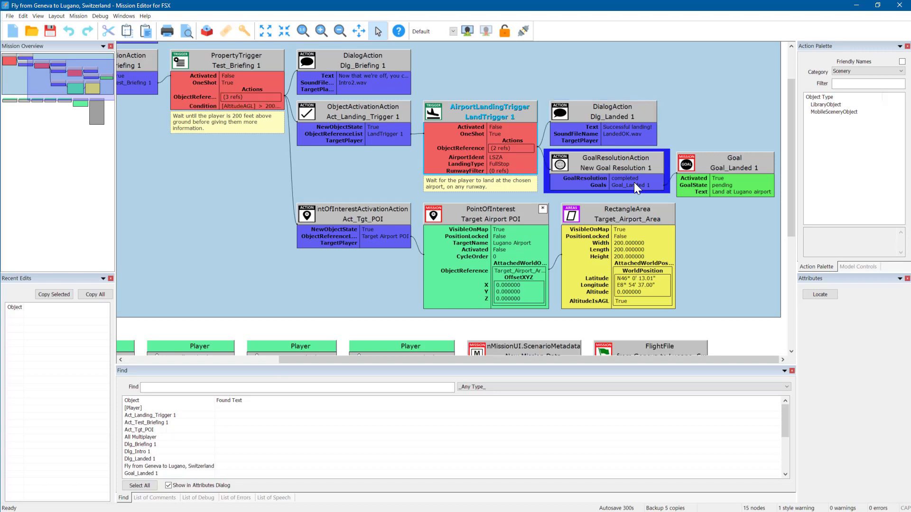
{"action": "left_click", "coordinate": [724, 192]}
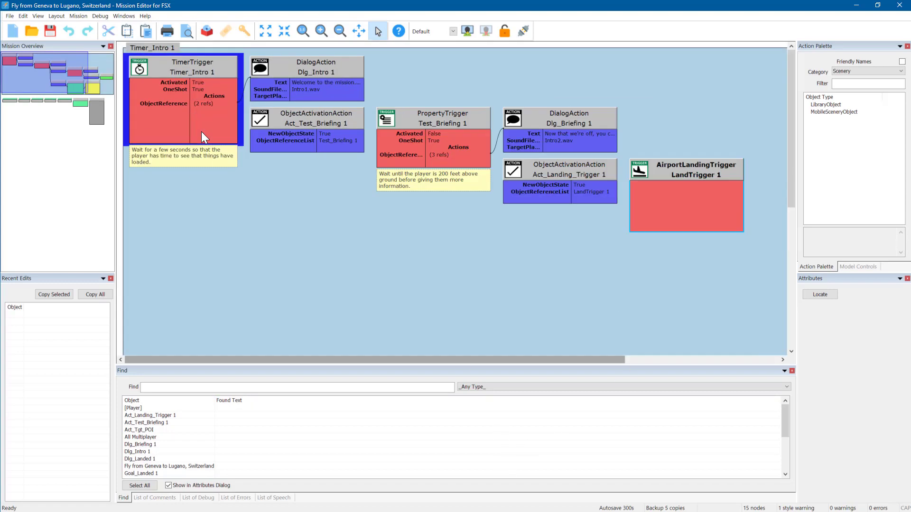
Review the trigger chain from Timer_Intro 1 through Test_Briefing 1 to LandTrigger 1, checking each trigger's Activated state.
{"action": "left_click", "coordinate": [321, 89]}
{"action": "left_click", "coordinate": [320, 149]}
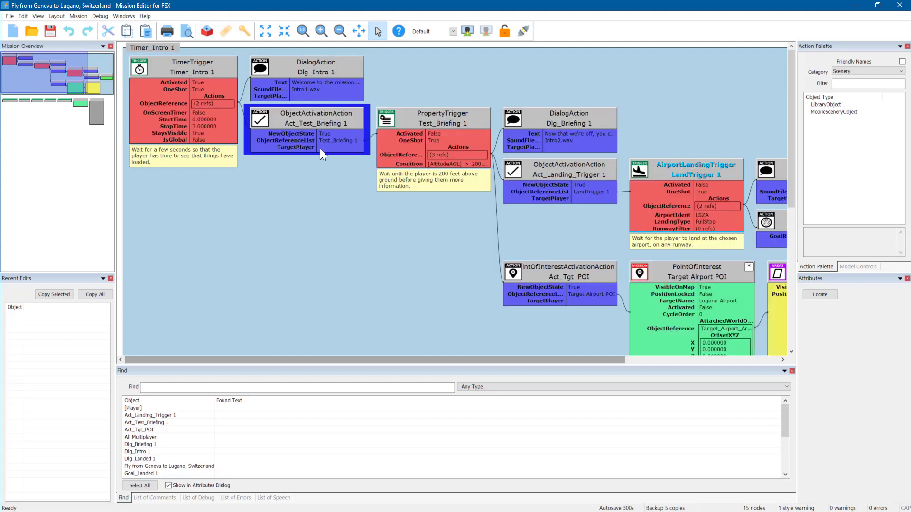
{"action": "left_click", "coordinate": [476, 145]}
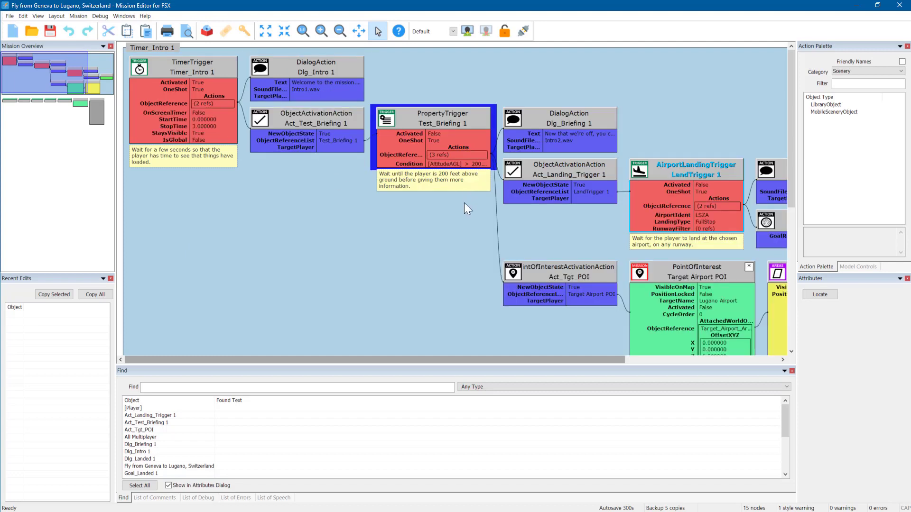
{"action": "left_click", "coordinate": [301, 237]}
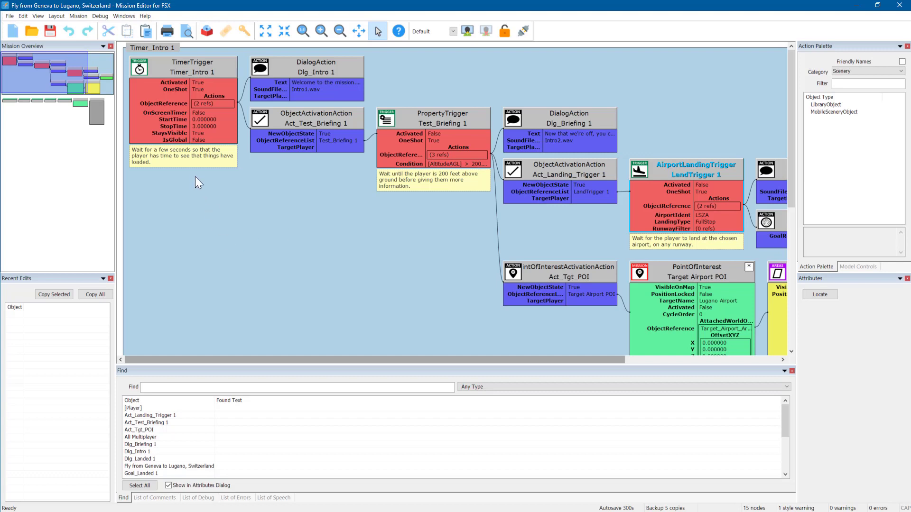
{"action": "left_click", "coordinate": [191, 113]}
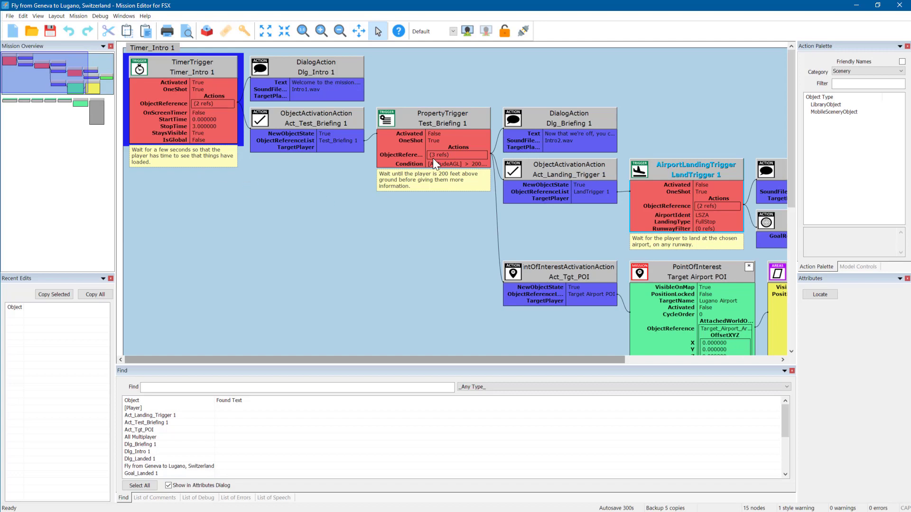
{"action": "left_click", "coordinate": [459, 149]}
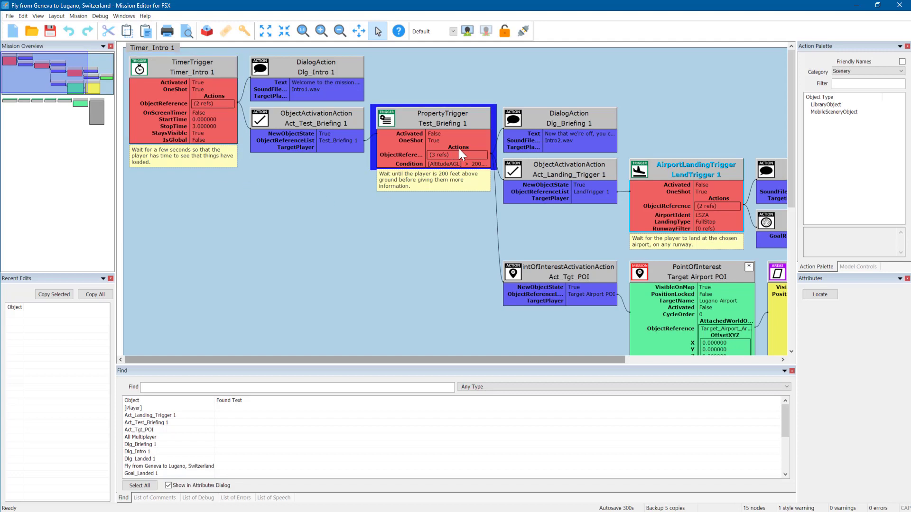
{"action": "left_click", "coordinate": [700, 223]}
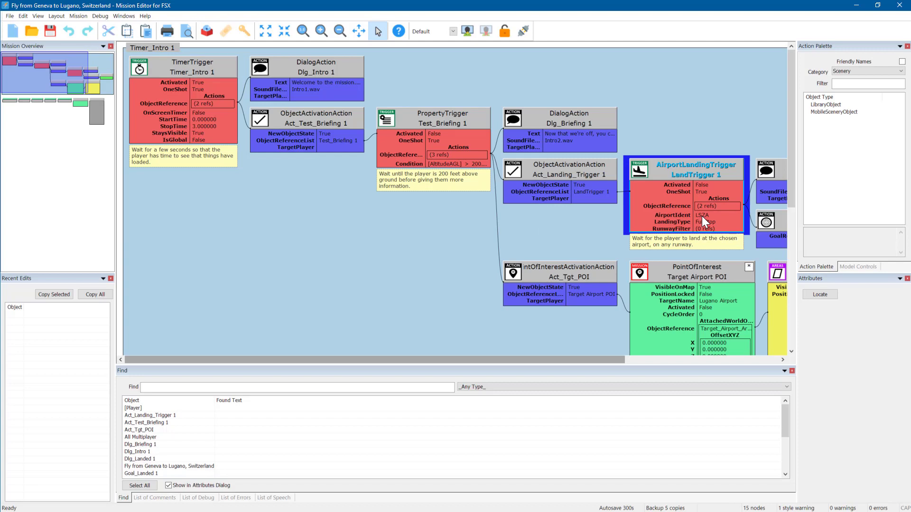
{"action": "left_click", "coordinate": [363, 252]}
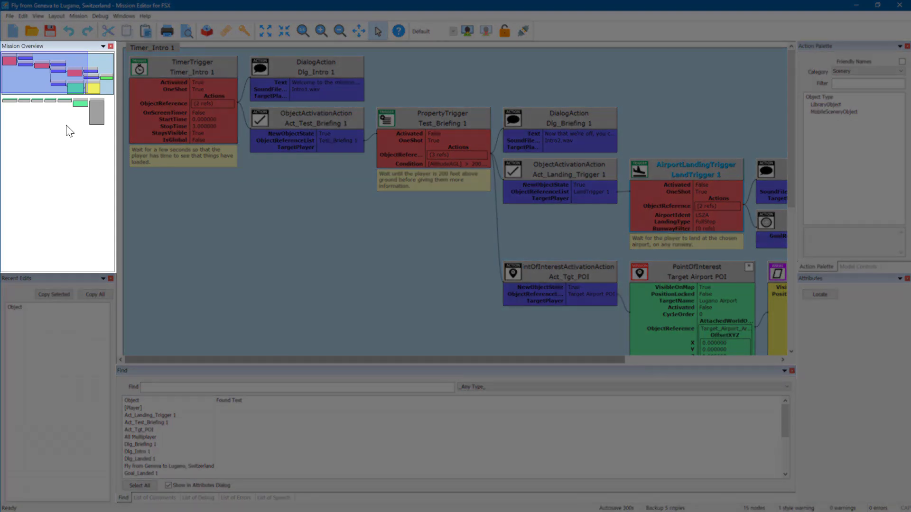
Use the Mission Overview to view different areas of the mission diagram, and return to the Timer_Intro 1 area.
{"action": "left_click", "coordinate": [64, 119]}
{"action": "left_click", "coordinate": [74, 69]}
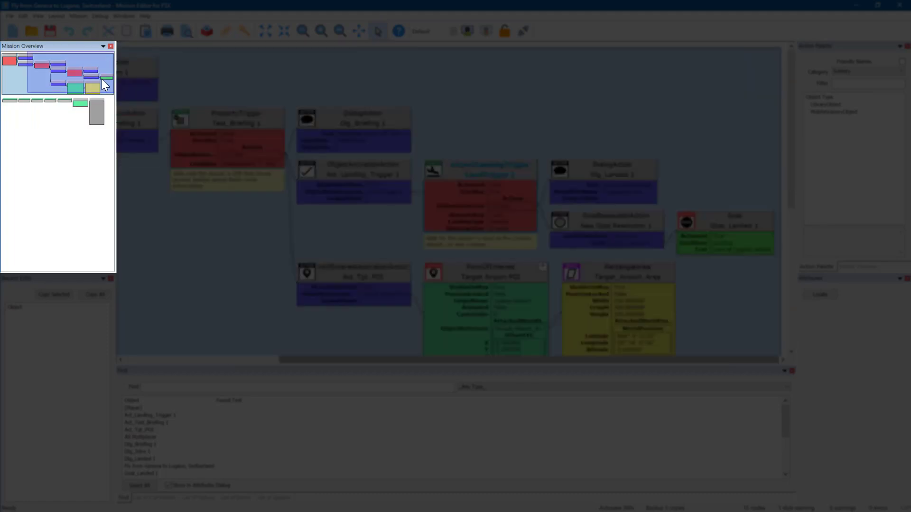
{"action": "left_click", "coordinate": [99, 101]}
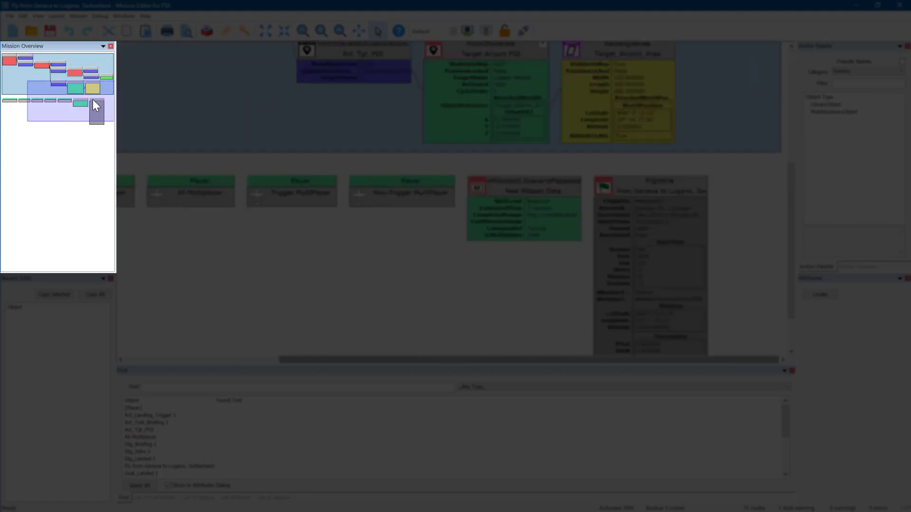
{"action": "left_click", "coordinate": [24, 63]}
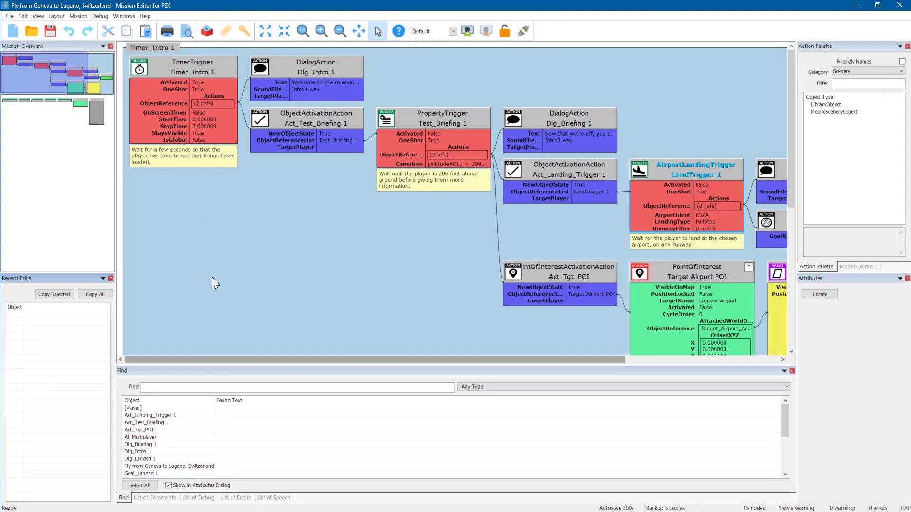
Look through the object types available for filtering a Find search, leaving the filter at any type.
{"action": "left_click", "coordinate": [184, 369]}
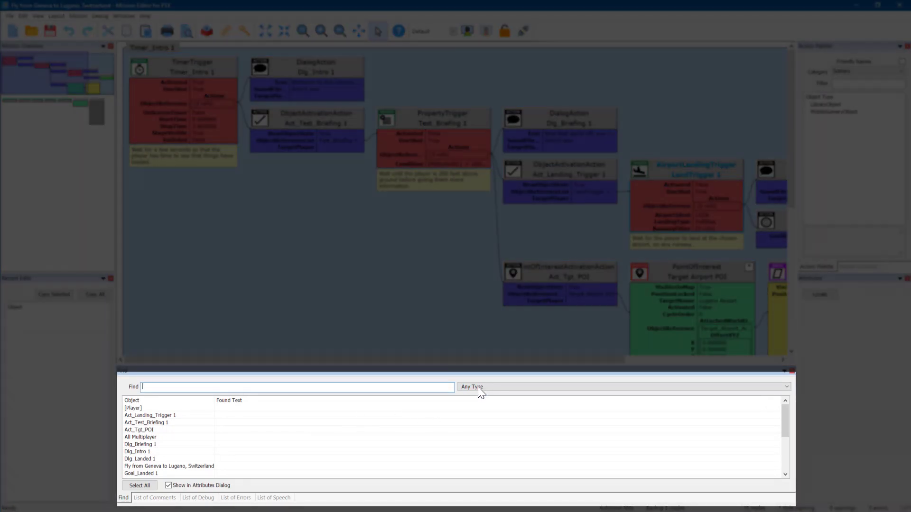
{"action": "left_click", "coordinate": [492, 386]}
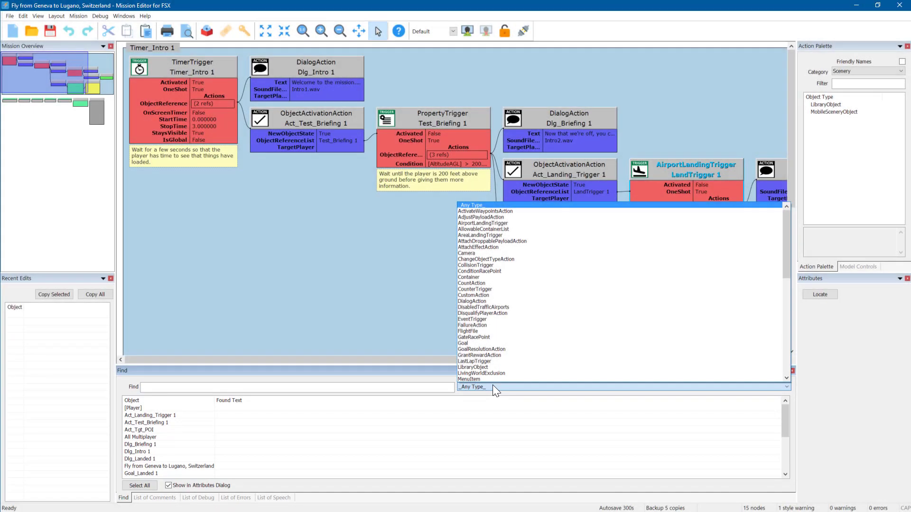
{"action": "left_click_drag", "start_coordinate": [785, 237], "coordinate": [776, 353]}
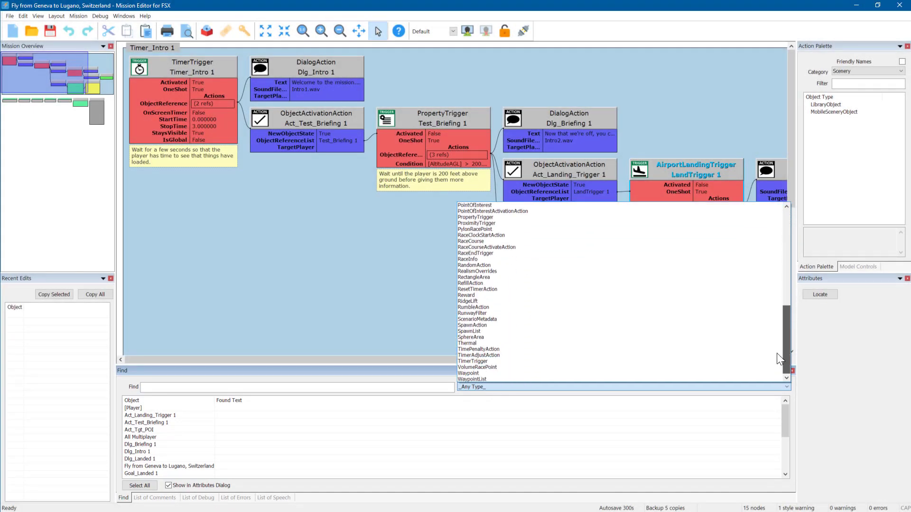
{"action": "left_click", "coordinate": [160, 505]}
Review the List of Comments and compare the Timer_Intro 1 entry with the comments shown in the diagram.
{"action": "left_click", "coordinate": [159, 499]}
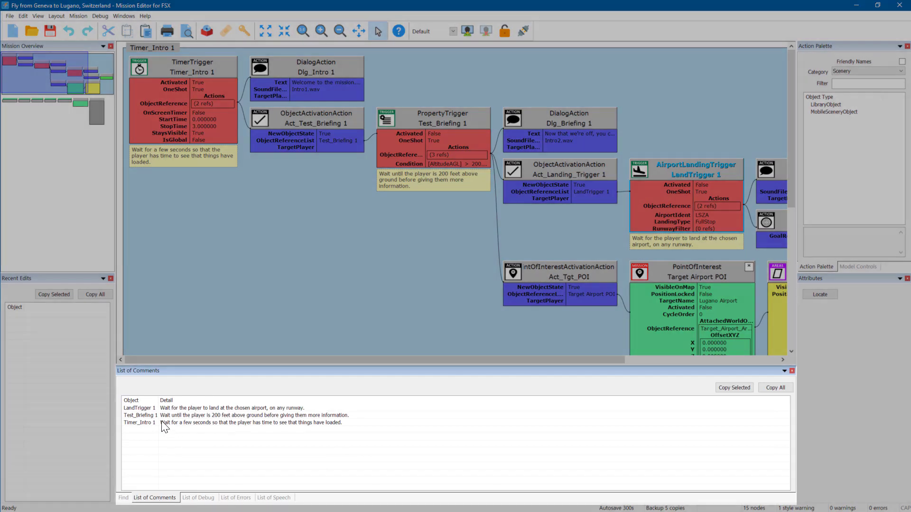
{"action": "left_click", "coordinate": [161, 421]}
{"action": "left_click", "coordinate": [385, 184]}
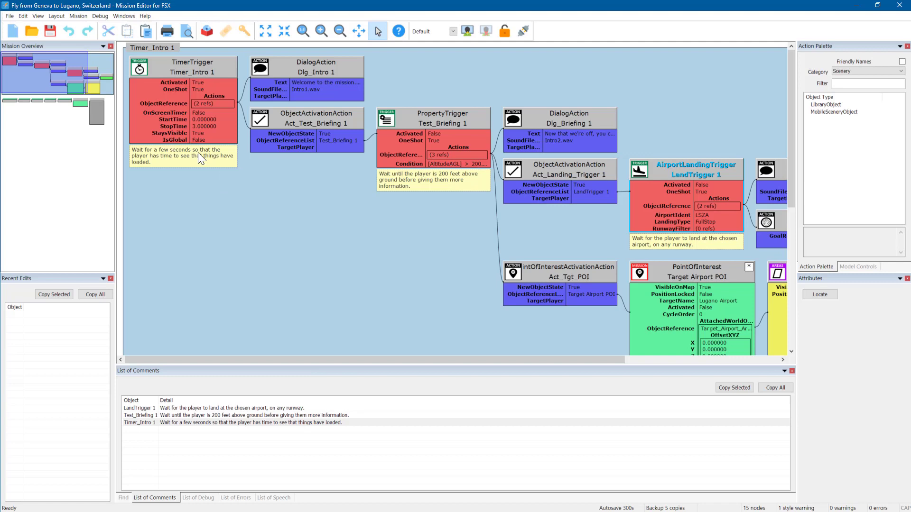
Check the debug and error lists, and locate LandTrigger 1 in the diagram from its RunwayFilter style entry.
{"action": "left_click", "coordinate": [198, 498]}
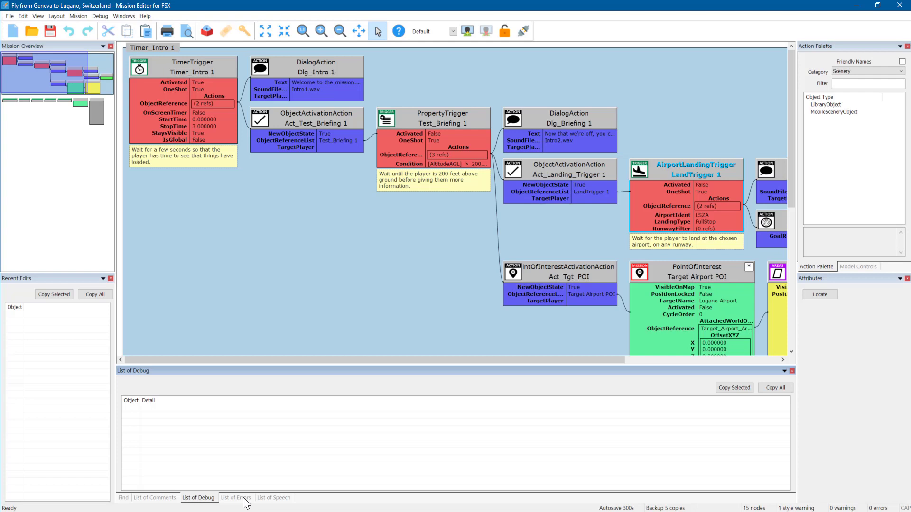
{"action": "left_click", "coordinate": [243, 498]}
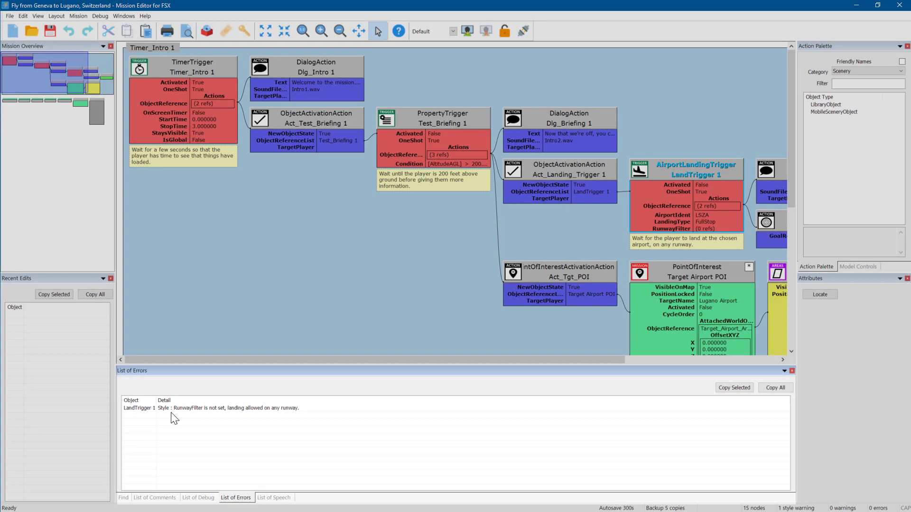
{"action": "left_click", "coordinate": [171, 409]}
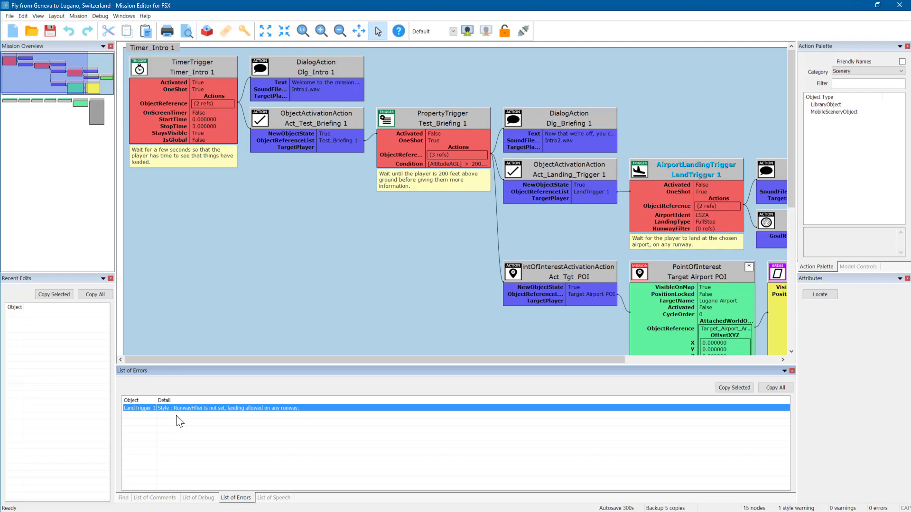
{"action": "double_click", "coordinate": [147, 408]}
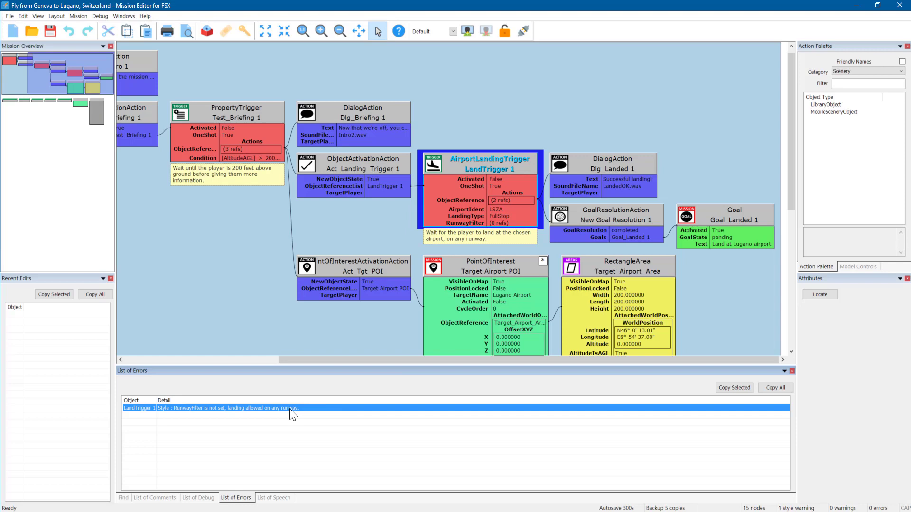
Turn off New Object State for Act_Landing_Trigger 1 and check the LandTrigger 1 activation entry in the error list.
{"action": "left_click", "coordinate": [376, 184]}
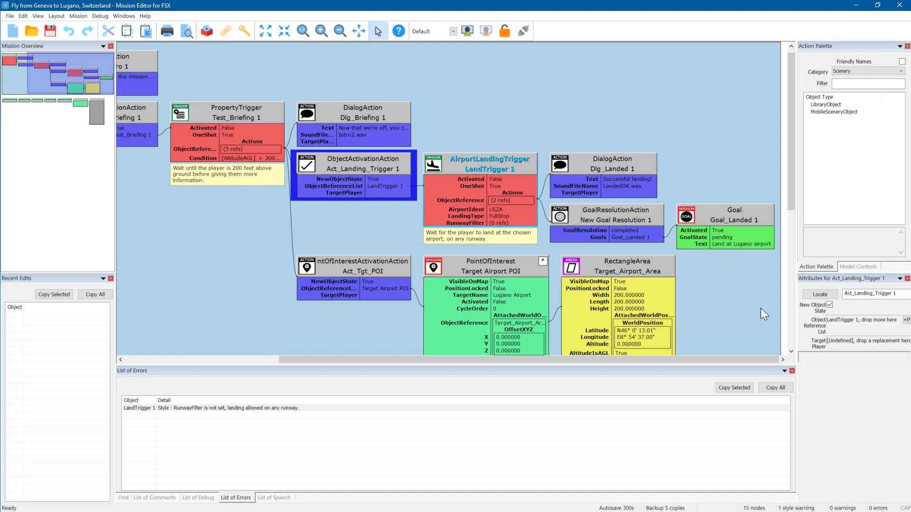
{"action": "left_click", "coordinate": [829, 305]}
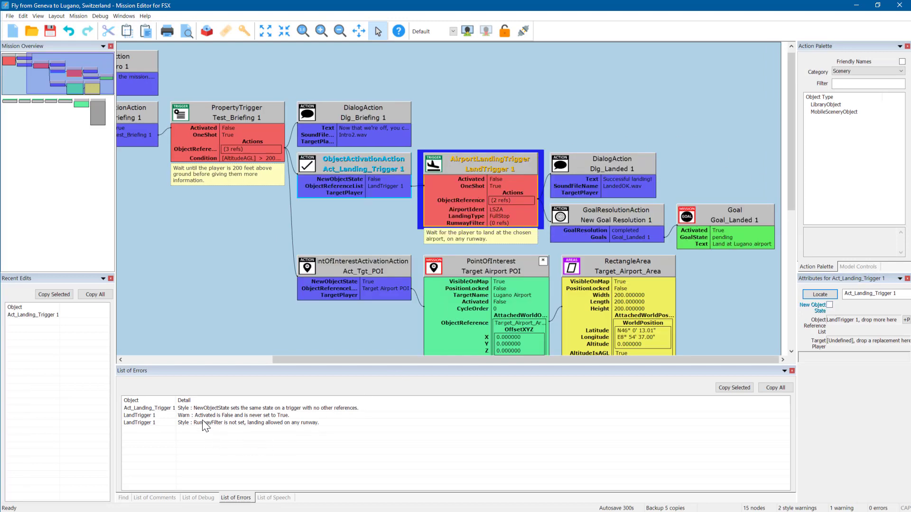
{"action": "left_click", "coordinate": [206, 416]}
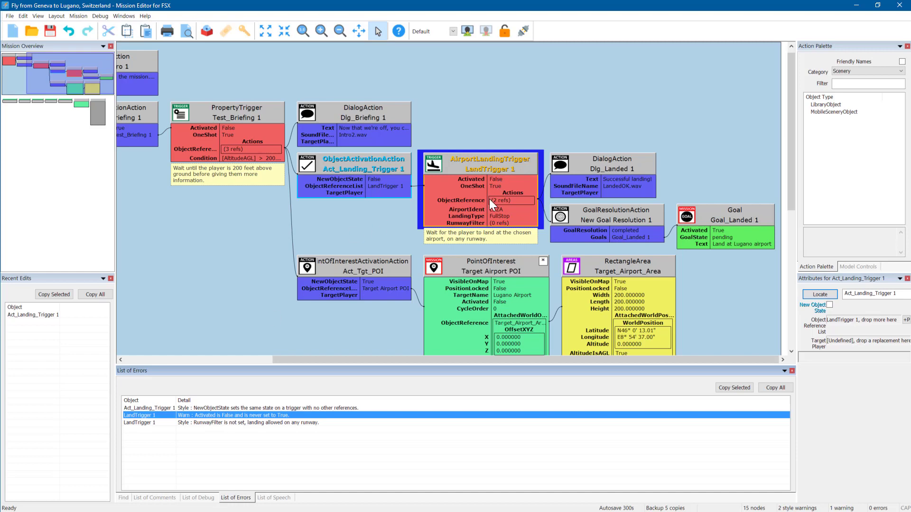
Turn New Object State back on for Act_Landing_Trigger 1 and deselect the diagram objects.
{"action": "left_click", "coordinate": [828, 306]}
{"action": "left_click", "coordinate": [355, 224]}
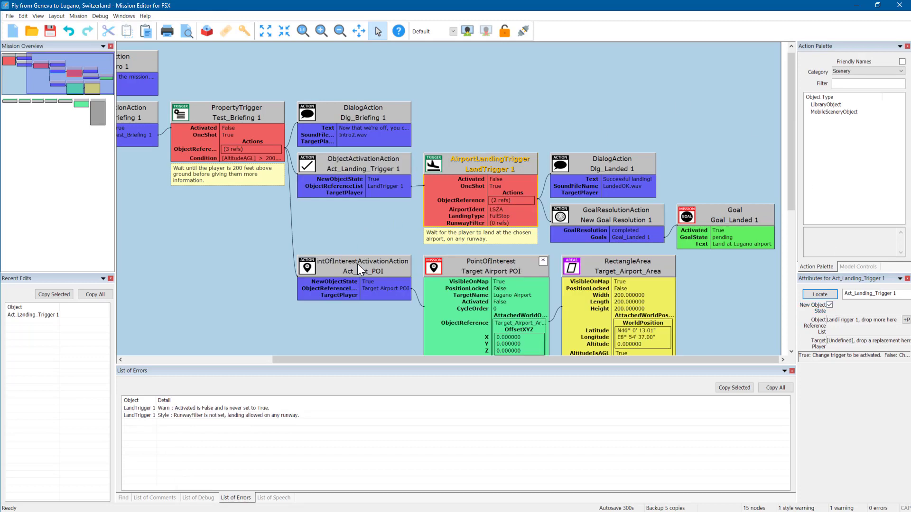